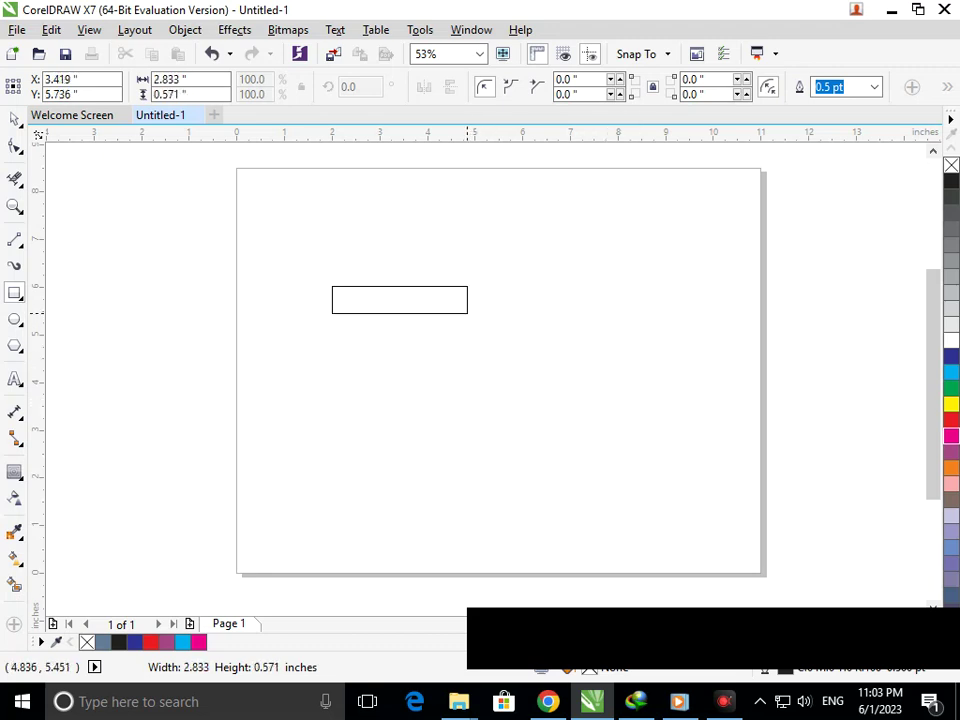
Step: Draw a rectangle and round its corners fully into a pill shape
{"action": "left_click_drag", "start_coordinate": [470, 315], "coordinate": [470, 314]}
{"action": "key", "text": "F10"}
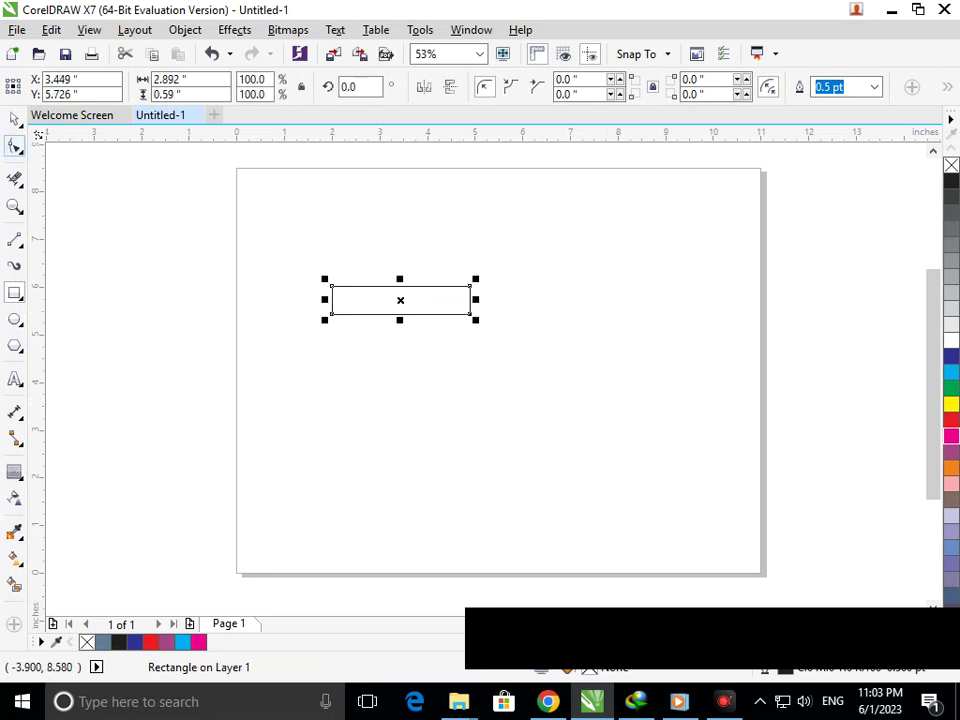
{"action": "left_click_drag", "start_coordinate": [331, 313], "coordinate": [460, 300]}
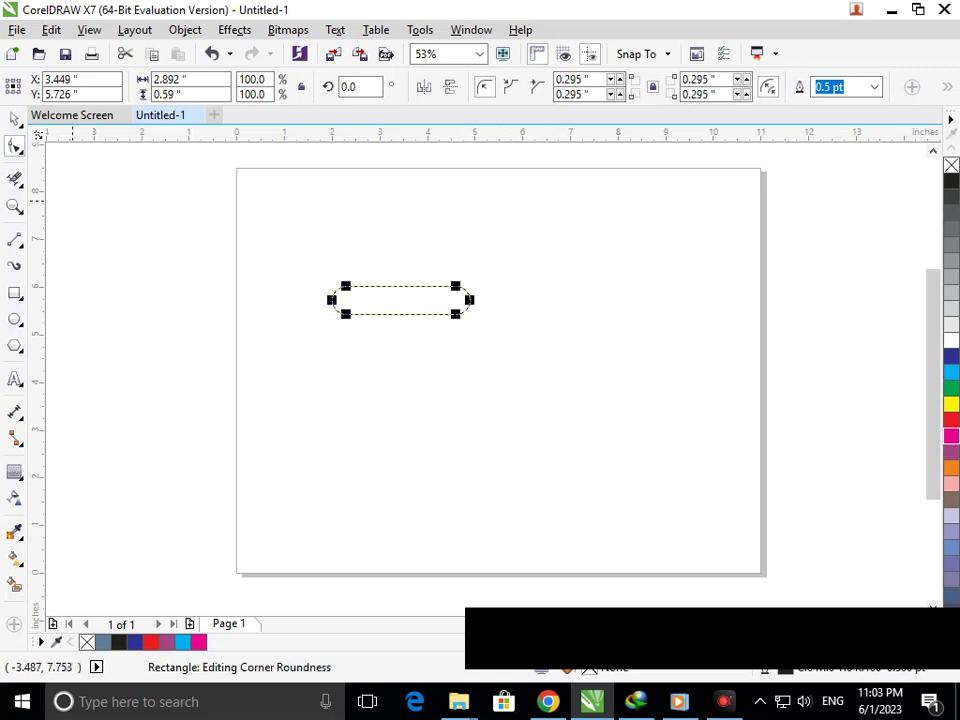
Step: Stretch the pill wider and move it toward the page centre
{"action": "key", "text": "space"}
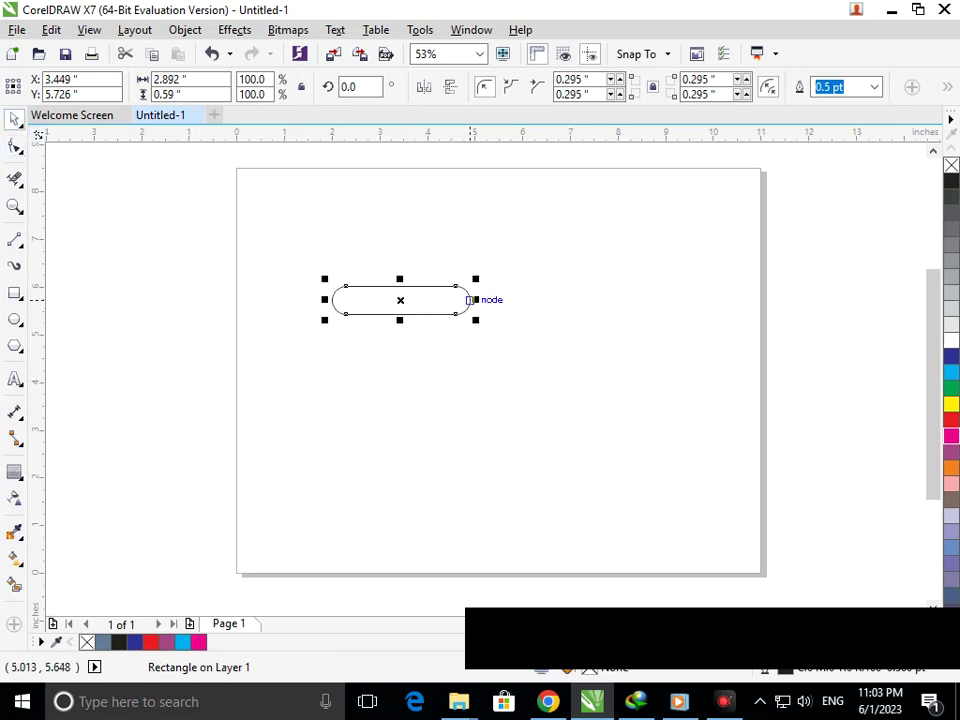
{"action": "left_click_drag", "start_coordinate": [469, 300], "coordinate": [517, 302]}
{"action": "left_click", "coordinate": [522, 356]}
{"action": "left_click_drag", "start_coordinate": [445, 314], "coordinate": [524, 322]}
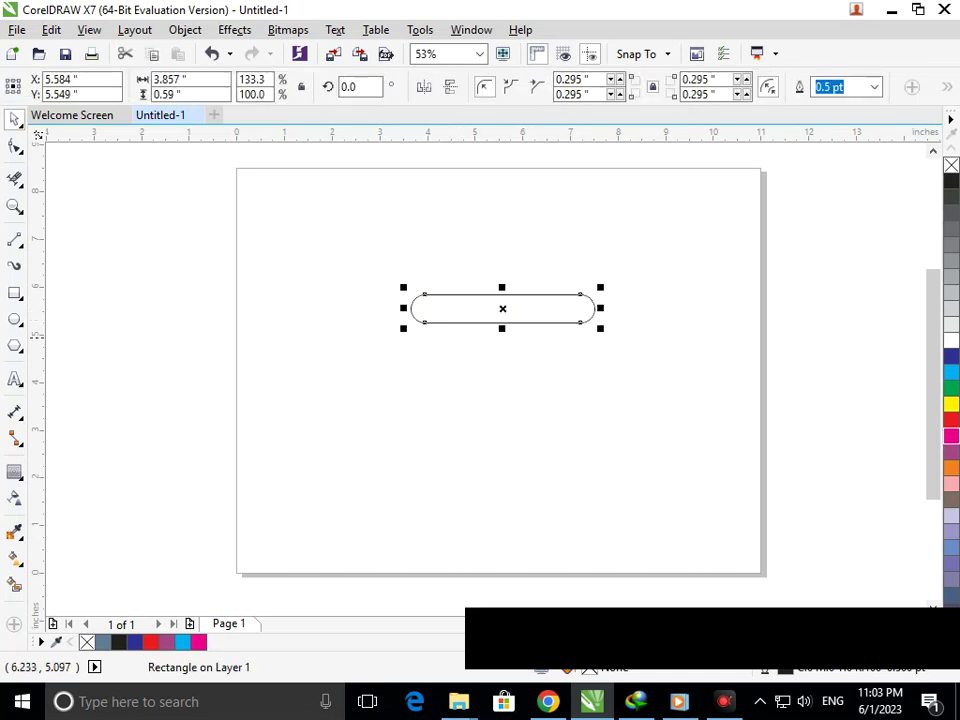
{"action": "left_click", "coordinate": [15, 472]}
Step: Add three outside contour rings around the pill, widening their offset to 0.466"
{"action": "left_click_drag", "start_coordinate": [420, 322], "coordinate": [427, 342]}
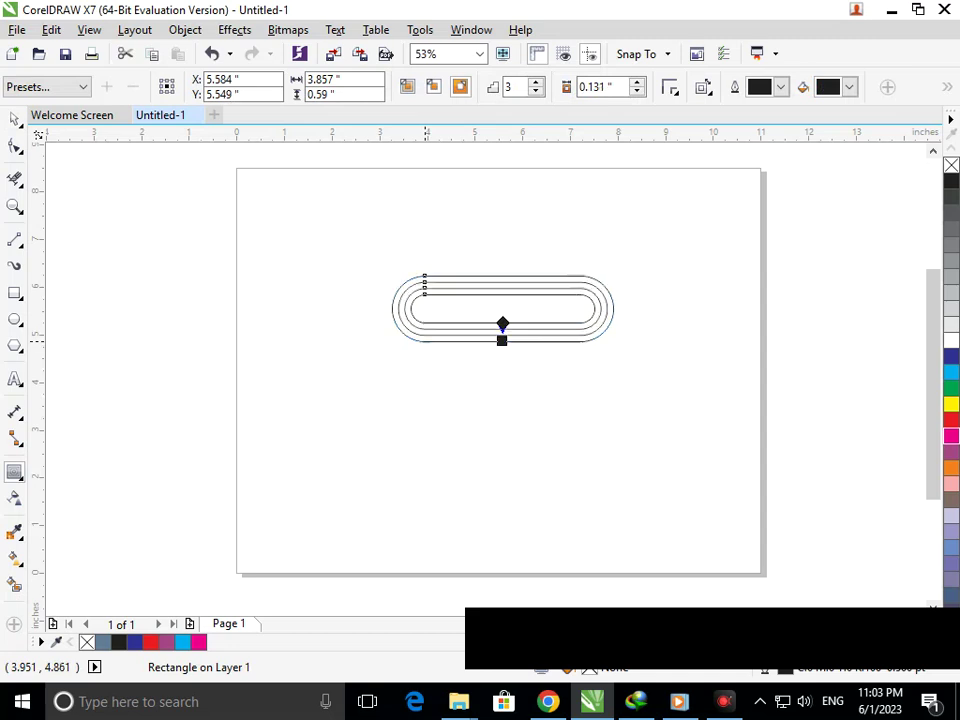
{"action": "left_click_drag", "start_coordinate": [504, 329], "coordinate": [504, 380]}
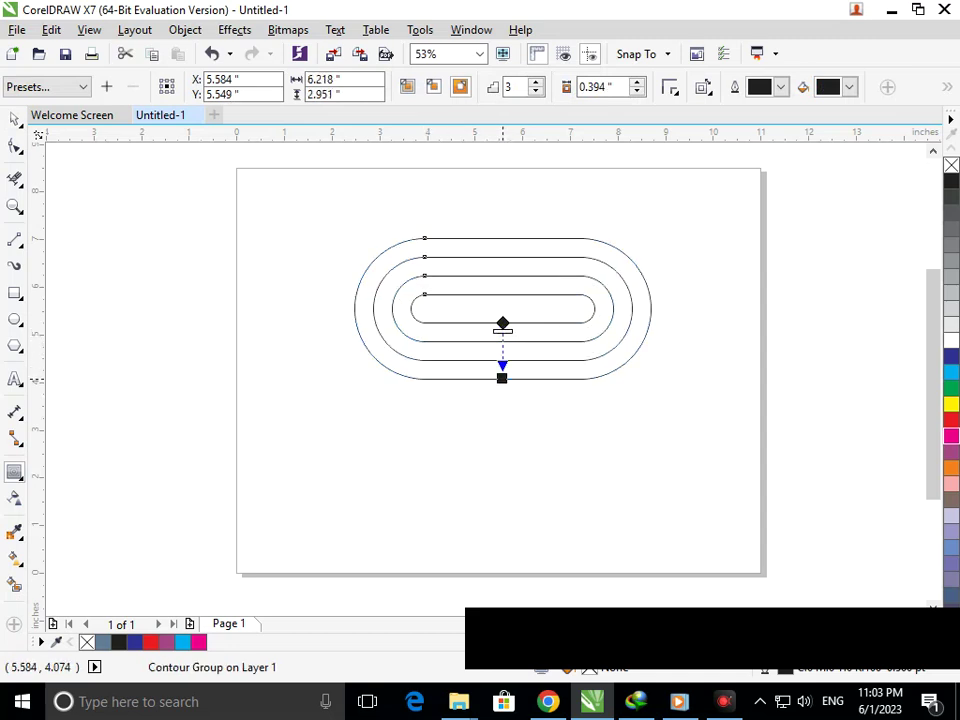
{"action": "left_click_drag", "start_coordinate": [502, 380], "coordinate": [506, 388]}
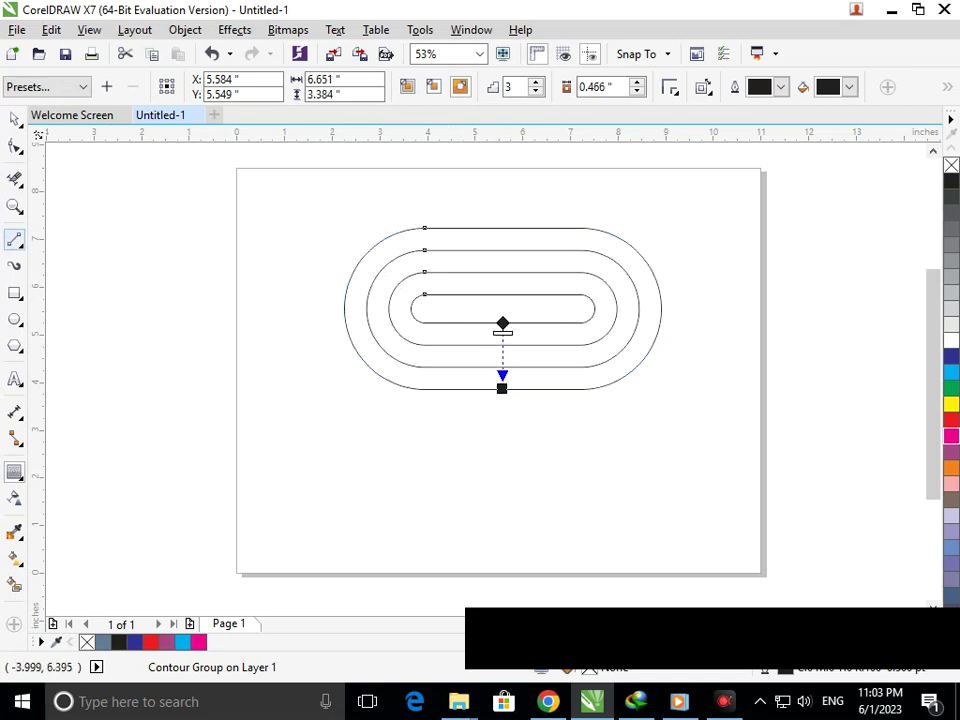
{"action": "left_click", "coordinate": [15, 240]}
Step: Draw a diagonal straight line from the outer ring's top edge to its bottom edge
{"action": "left_click", "coordinate": [438, 228]}
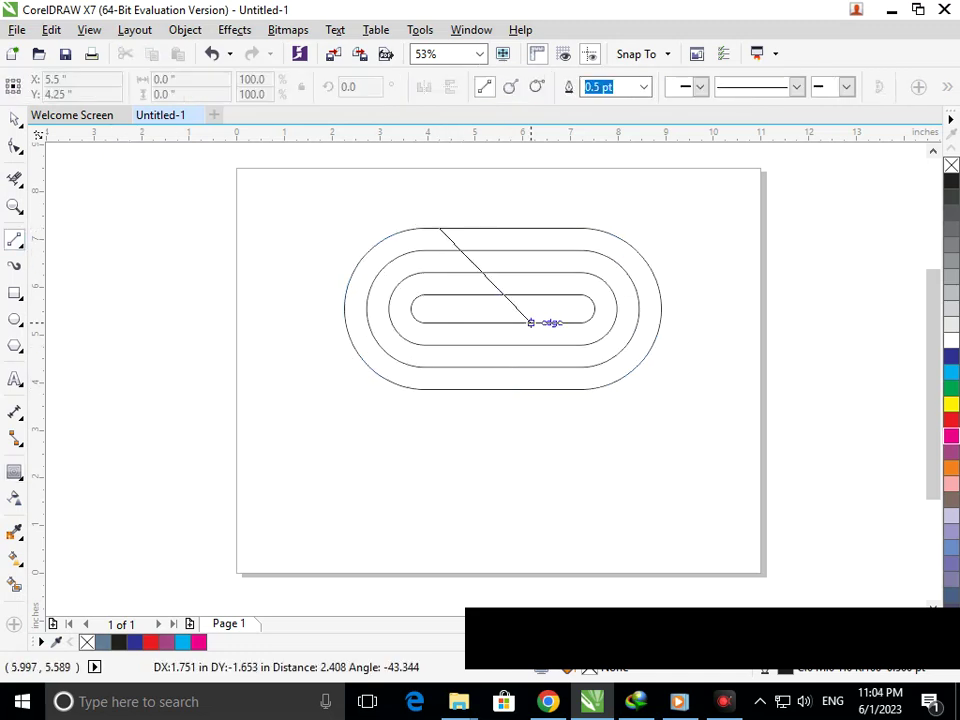
{"action": "left_click", "coordinate": [563, 388]}
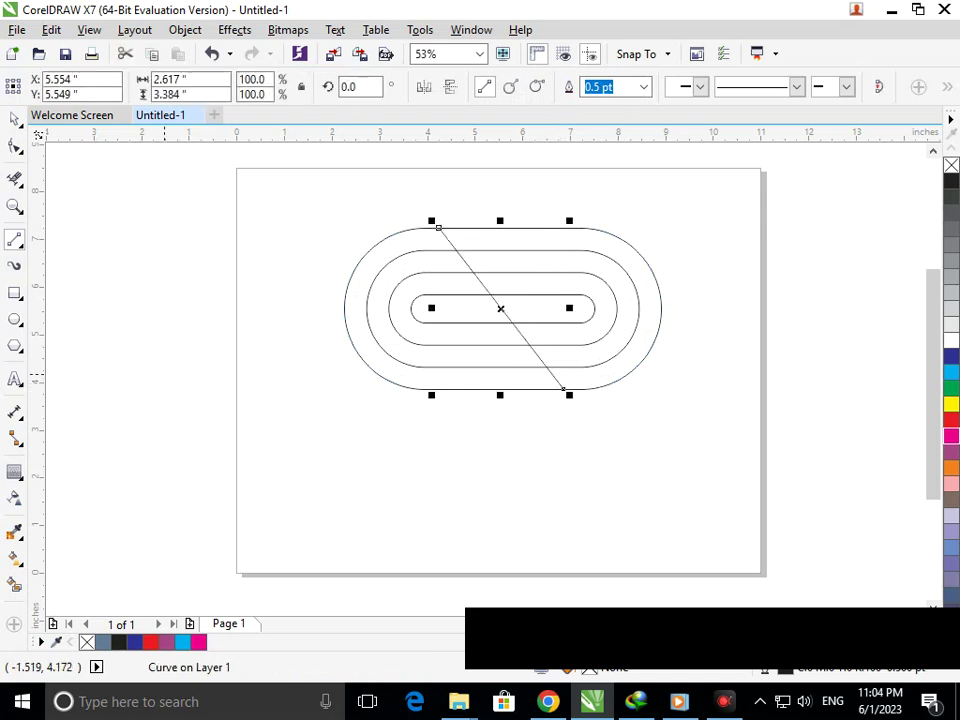
{"action": "left_click", "coordinate": [15, 585]}
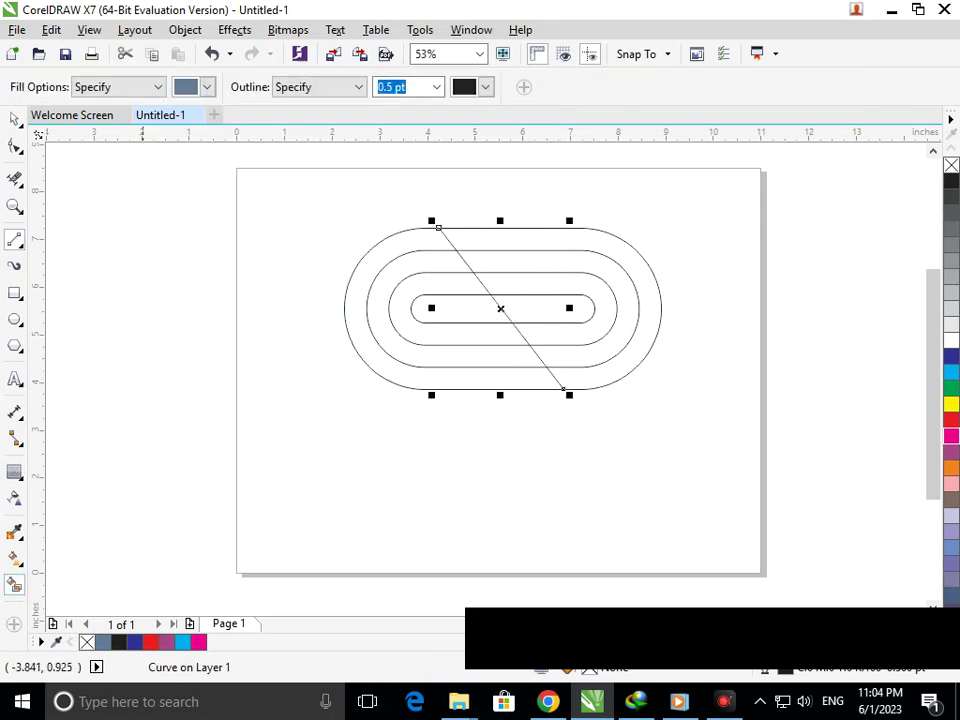
Step: Test-fill the right outer and inner bands, then undo the fills and deselect
{"action": "left_click", "coordinate": [585, 378]}
{"action": "left_click", "coordinate": [569, 342]}
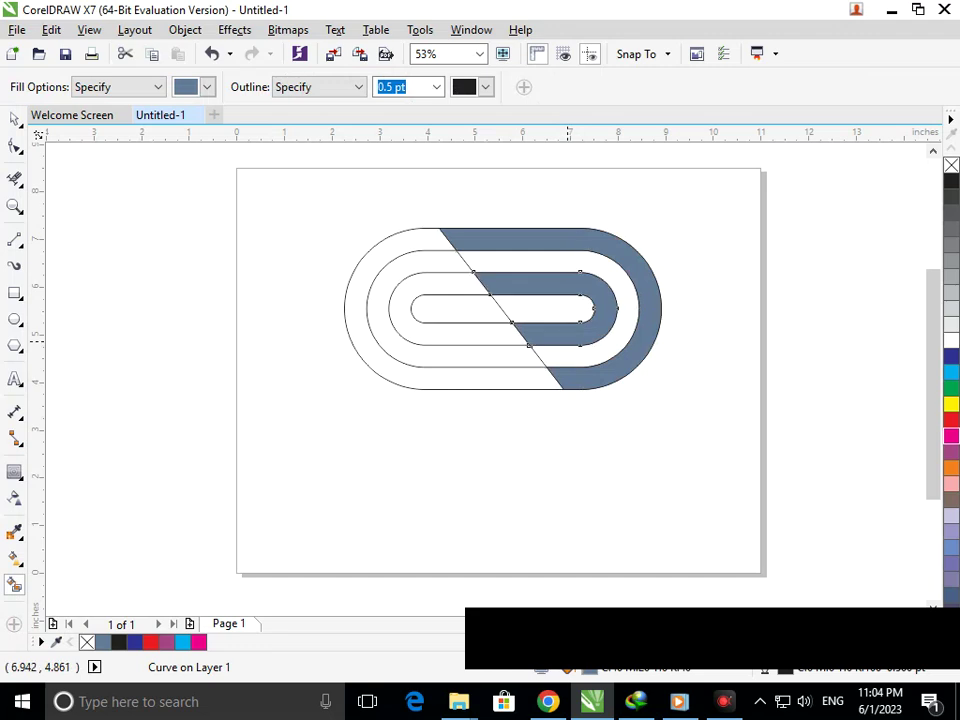
{"action": "key", "text": "ctrl+z"}
{"action": "key", "text": "ctrl+z"}
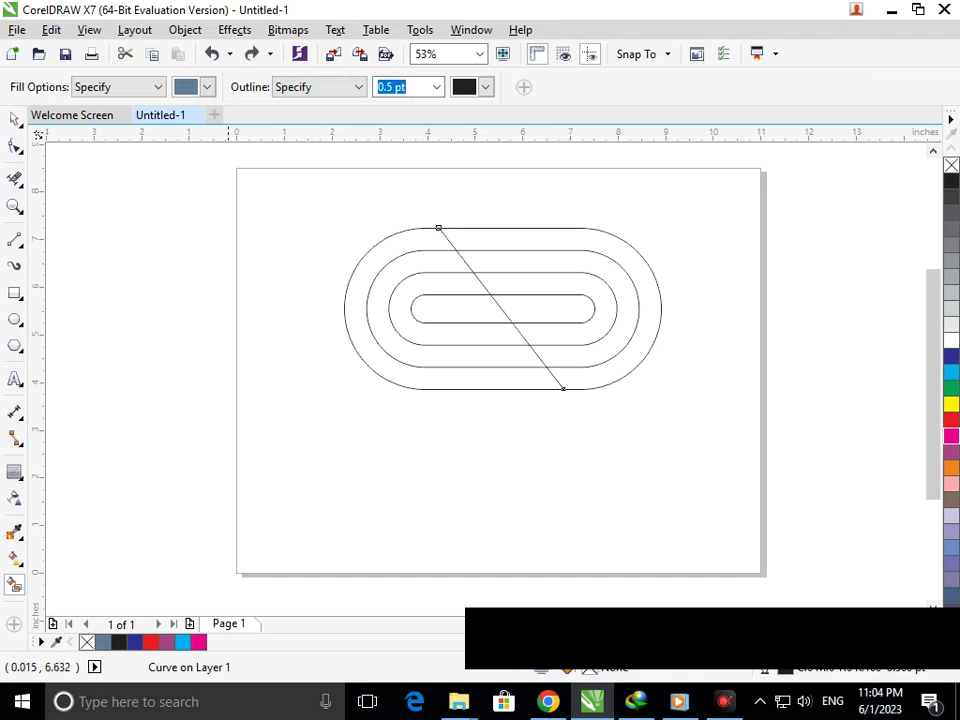
{"action": "key", "text": "space"}
{"action": "key", "text": "Escape"}
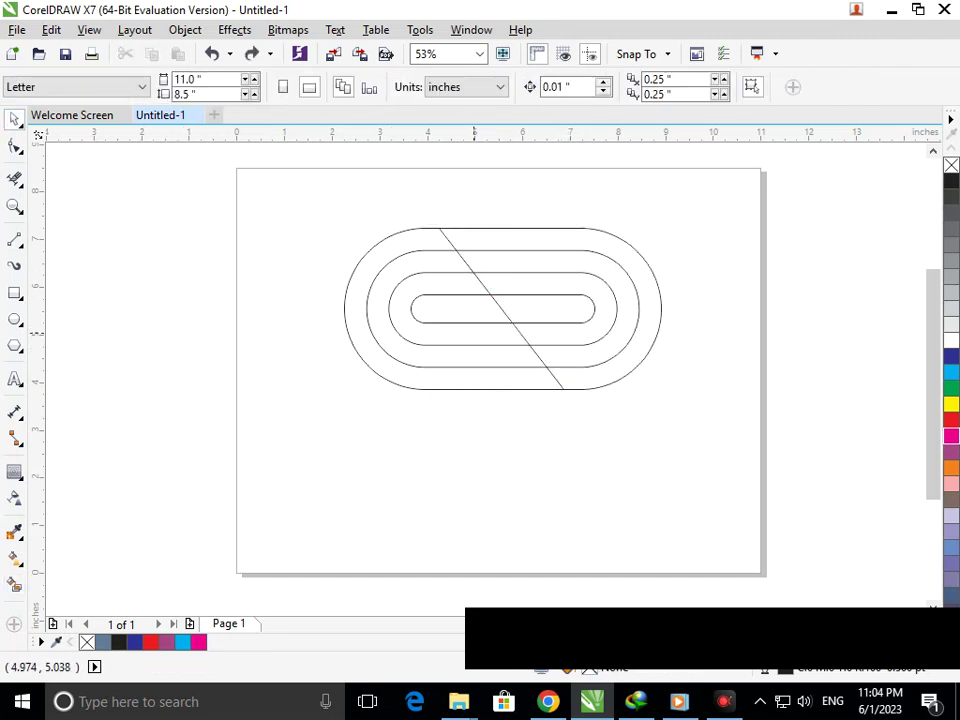
Step: Rotate a copy of the rings and diagonal 90° around their centre to form a cross
{"action": "left_click_drag", "start_coordinate": [287, 193], "coordinate": [713, 449]}
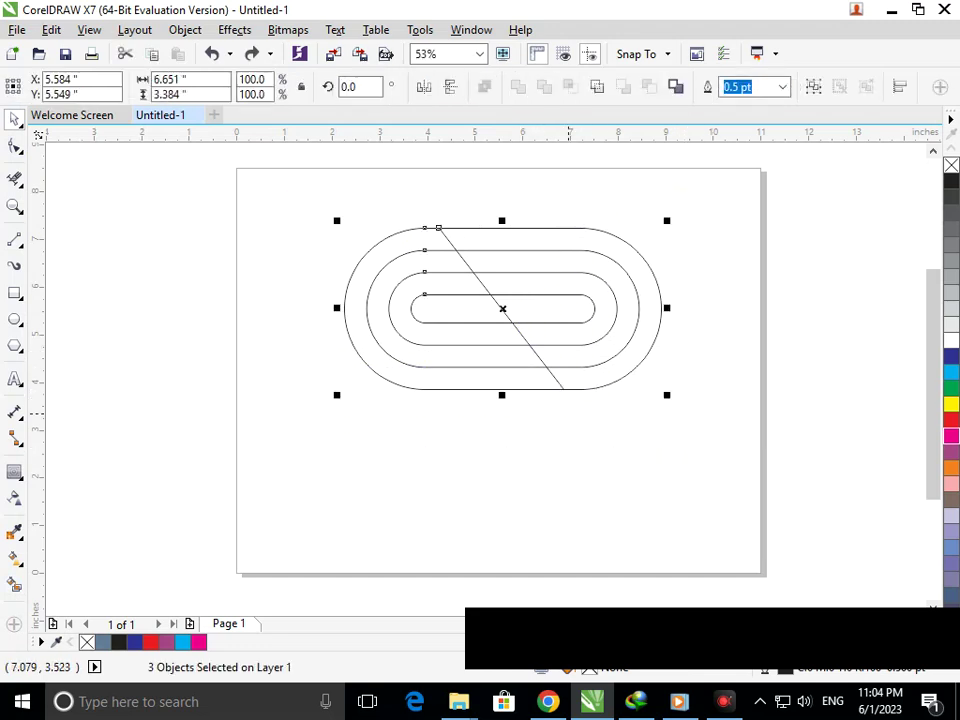
{"action": "left_click", "coordinate": [448, 392]}
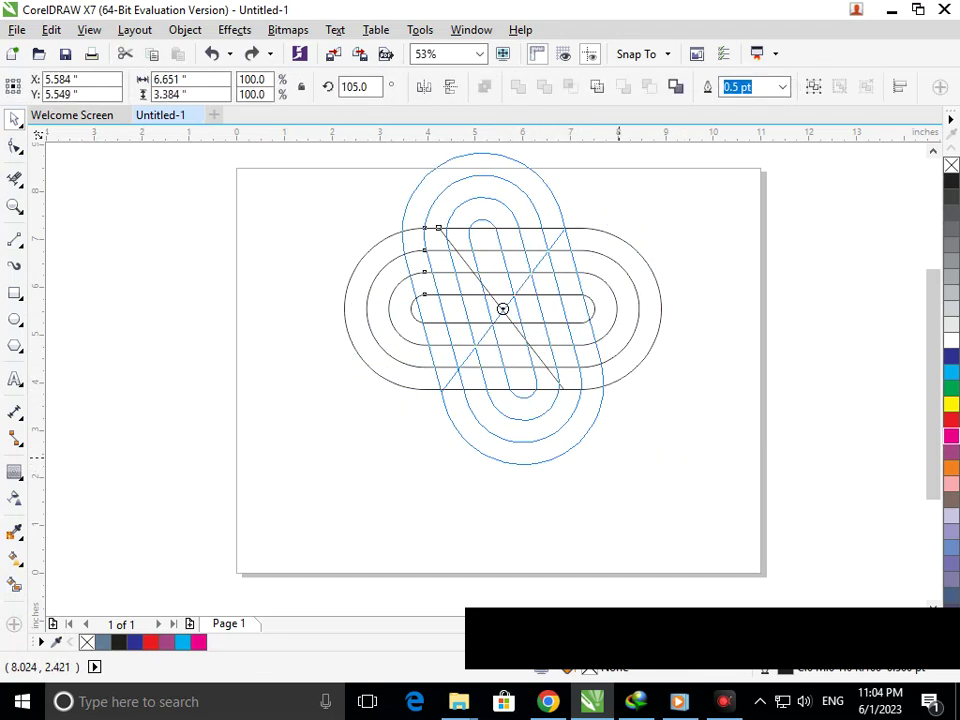
{"action": "left_click_drag", "start_coordinate": [337, 396], "coordinate": [614, 496]}
{"action": "left_click", "coordinate": [618, 499]}
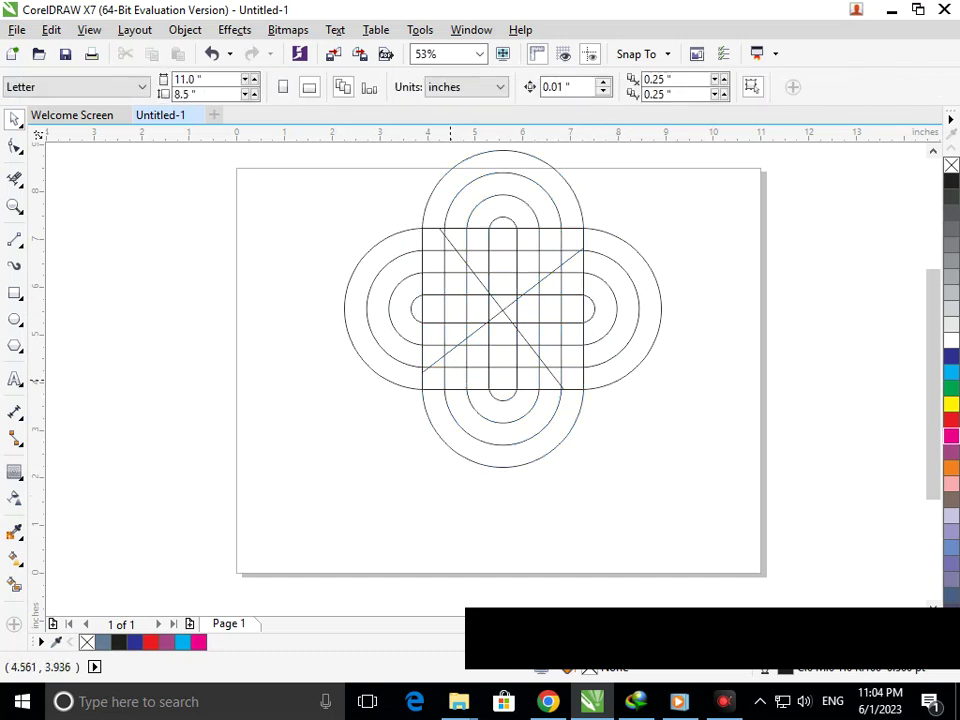
Step: Delete the duplicate rotated diagonal line, keeping only the original
{"action": "left_click_drag", "start_coordinate": [433, 362], "coordinate": [357, 370]}
{"action": "key", "text": "Delete"}
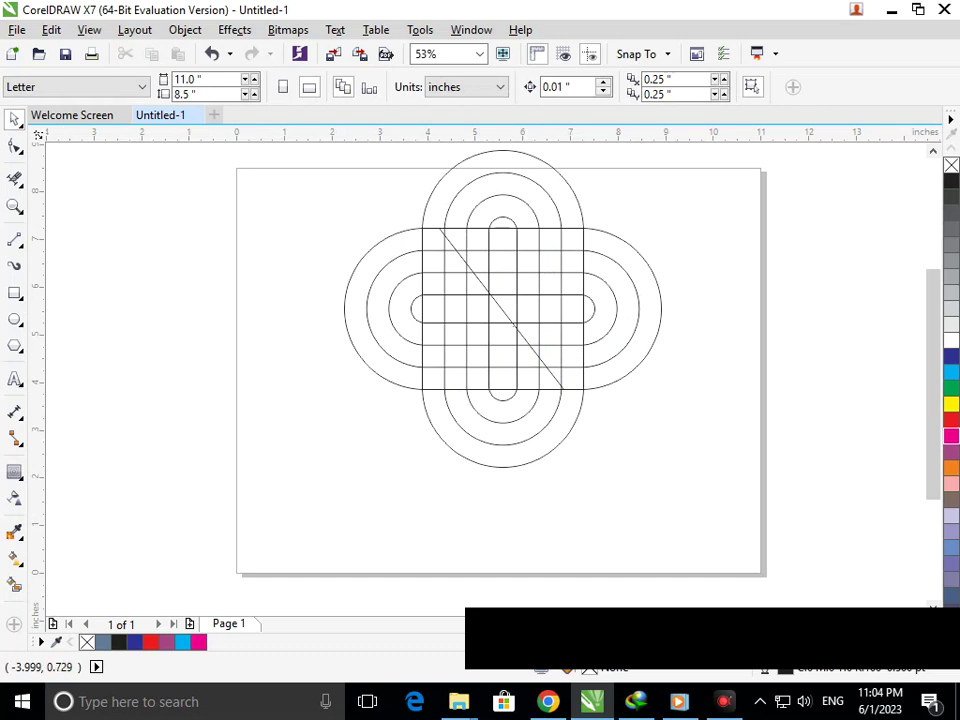
{"action": "left_click", "coordinate": [14, 583]}
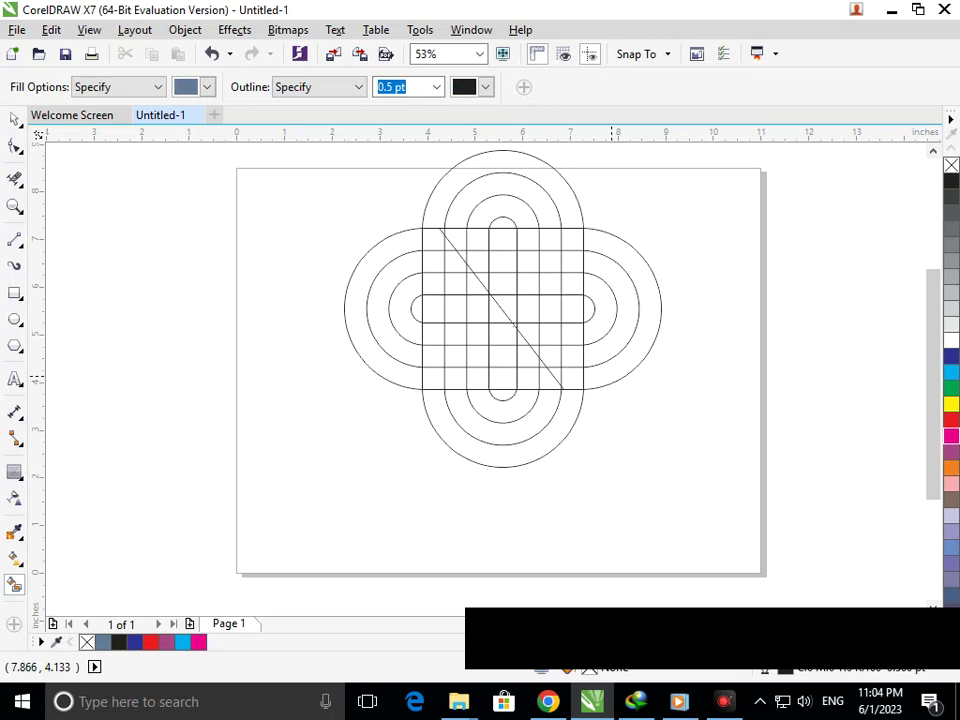
Step: Smart Fill the right outer and inner ring bands purple, then the top arch band red
{"action": "left_click", "coordinate": [611, 374]}
{"action": "left_click", "coordinate": [951, 451]}
{"action": "left_click", "coordinate": [602, 327]}
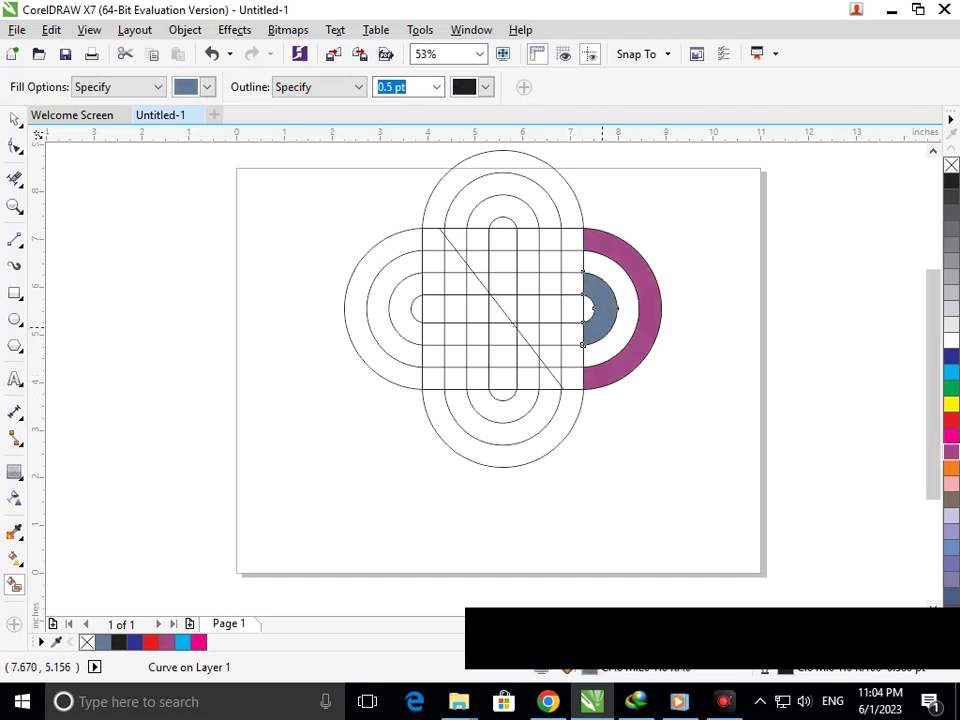
{"action": "left_click", "coordinate": [951, 451]}
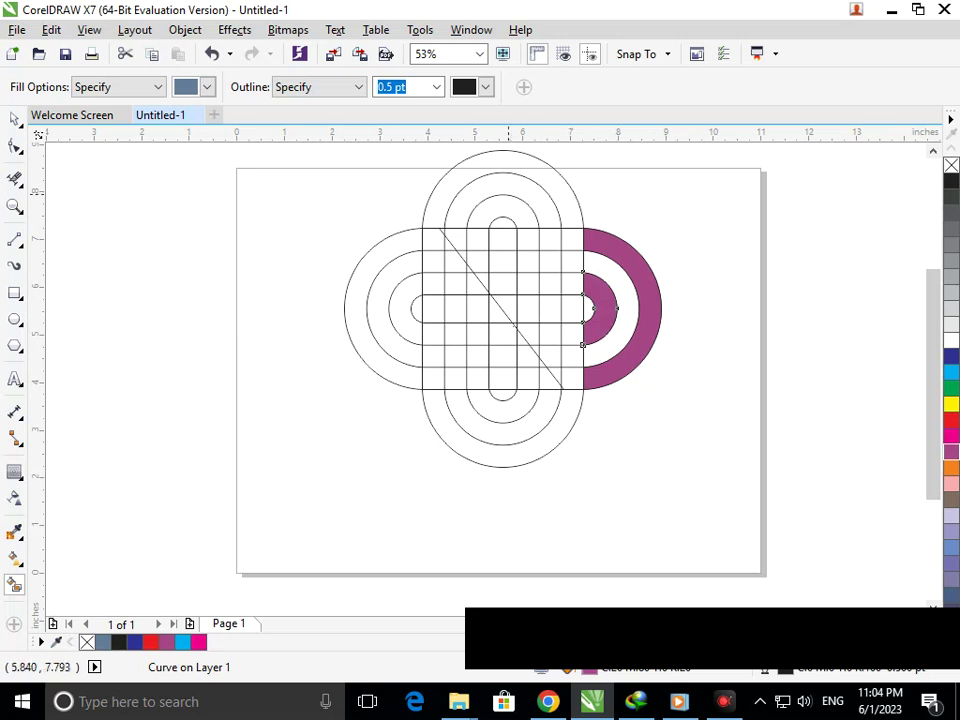
{"action": "left_click", "coordinate": [432, 205]}
{"action": "left_click", "coordinate": [951, 419]}
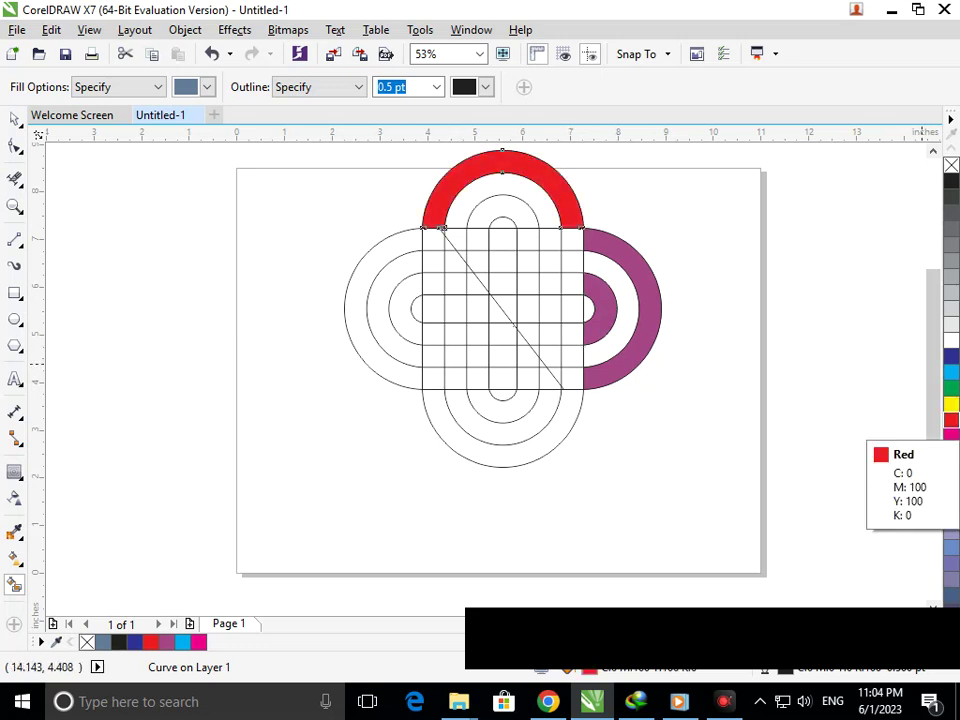
Step: Recolour the top arch orange and fill the first two cells below its right end orange
{"action": "left_click", "coordinate": [951, 355]}
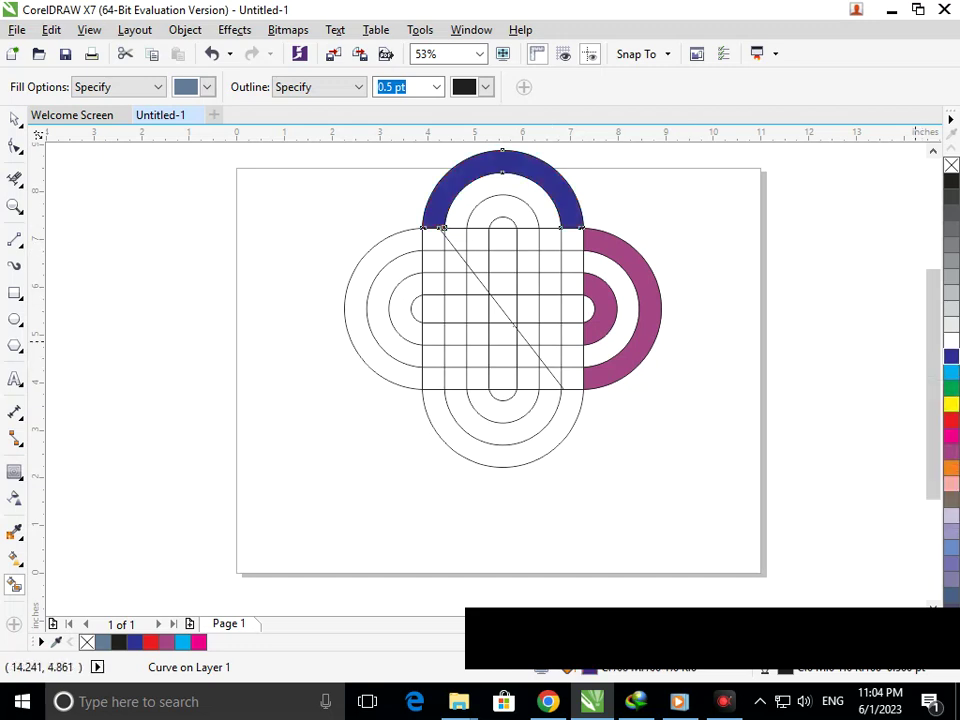
{"action": "left_click", "coordinate": [951, 467]}
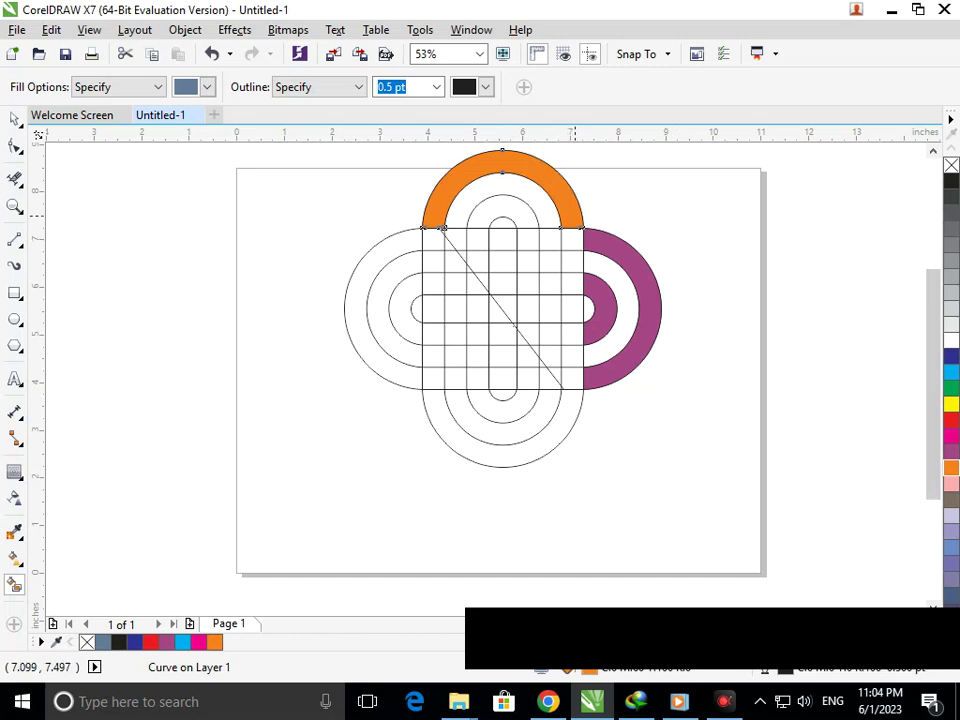
{"action": "left_click", "coordinate": [570, 240]}
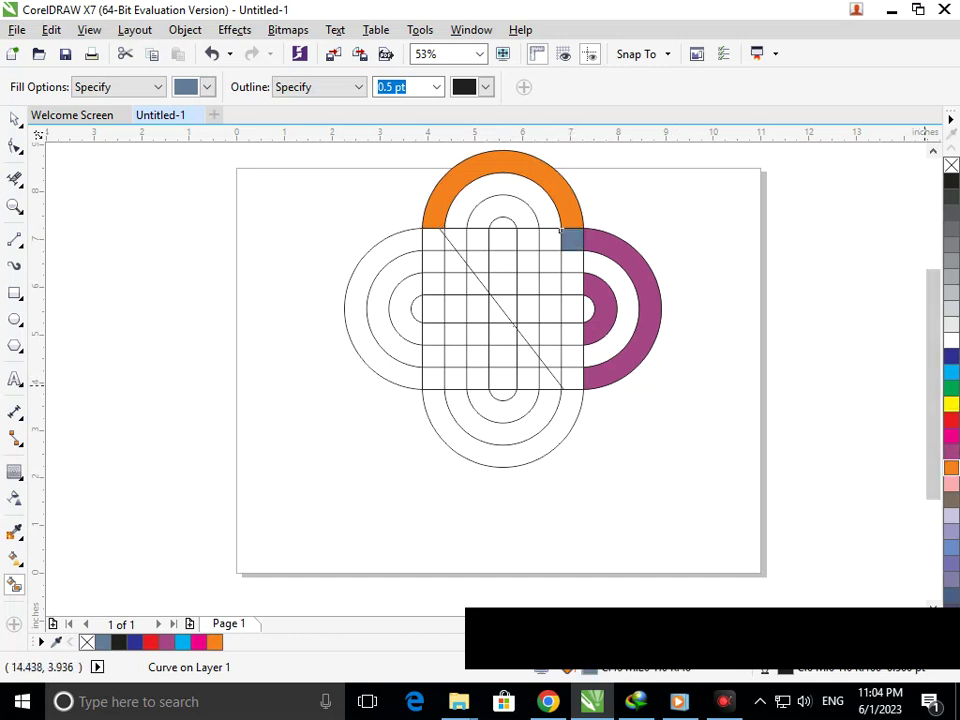
{"action": "left_click", "coordinate": [951, 467]}
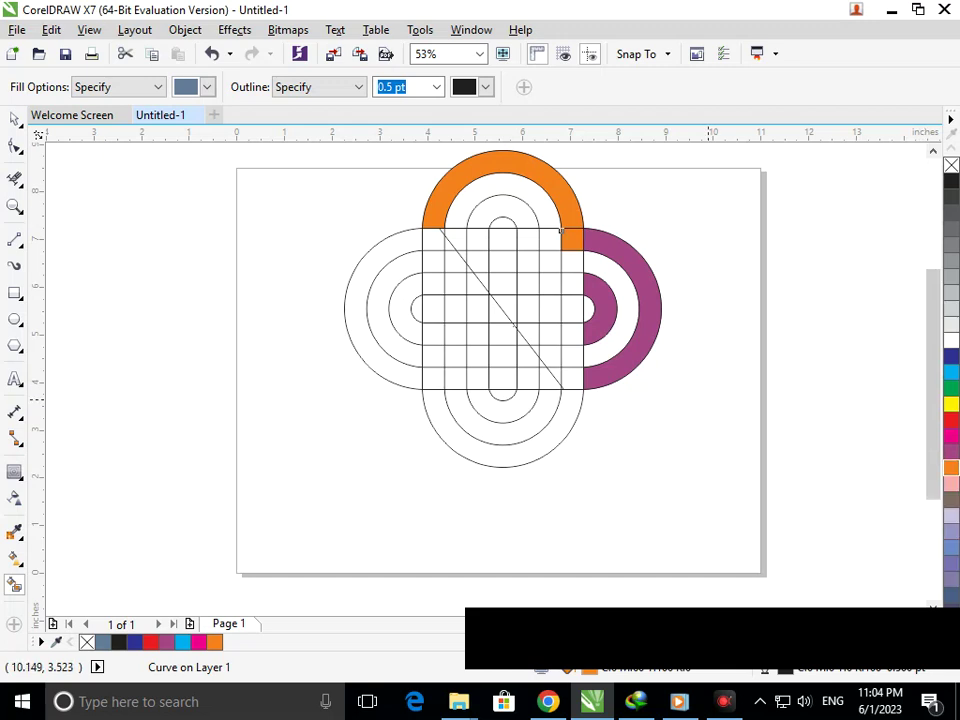
{"action": "left_click", "coordinate": [568, 258]}
{"action": "left_click", "coordinate": [951, 467]}
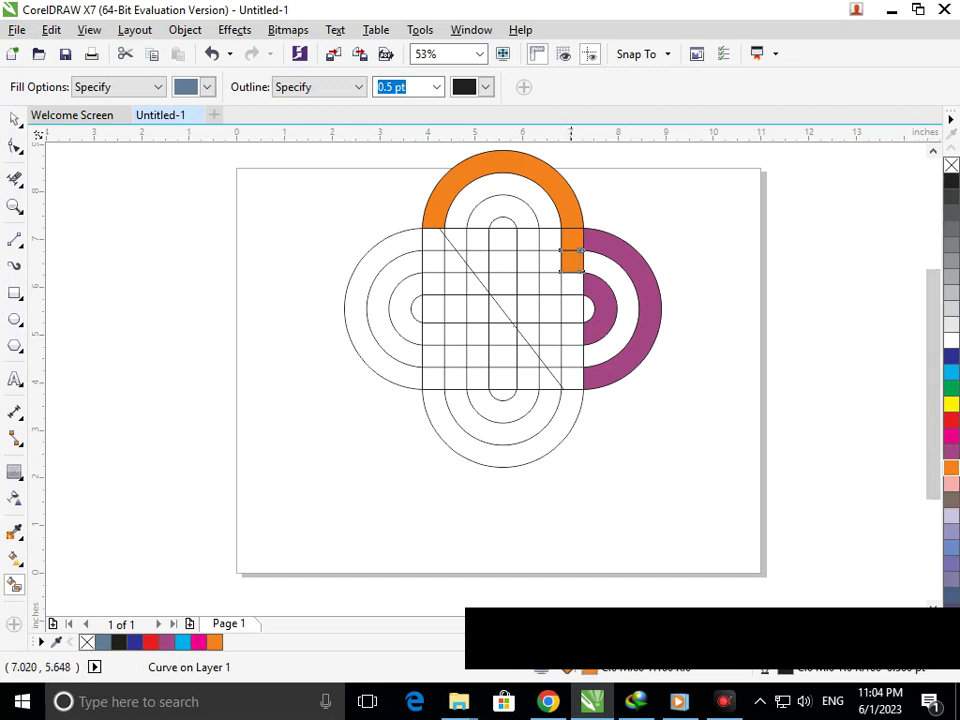
Step: Fill the remaining four cells down the right column orange, to the bottom cell
{"action": "left_click", "coordinate": [571, 304]}
{"action": "left_click", "coordinate": [951, 467]}
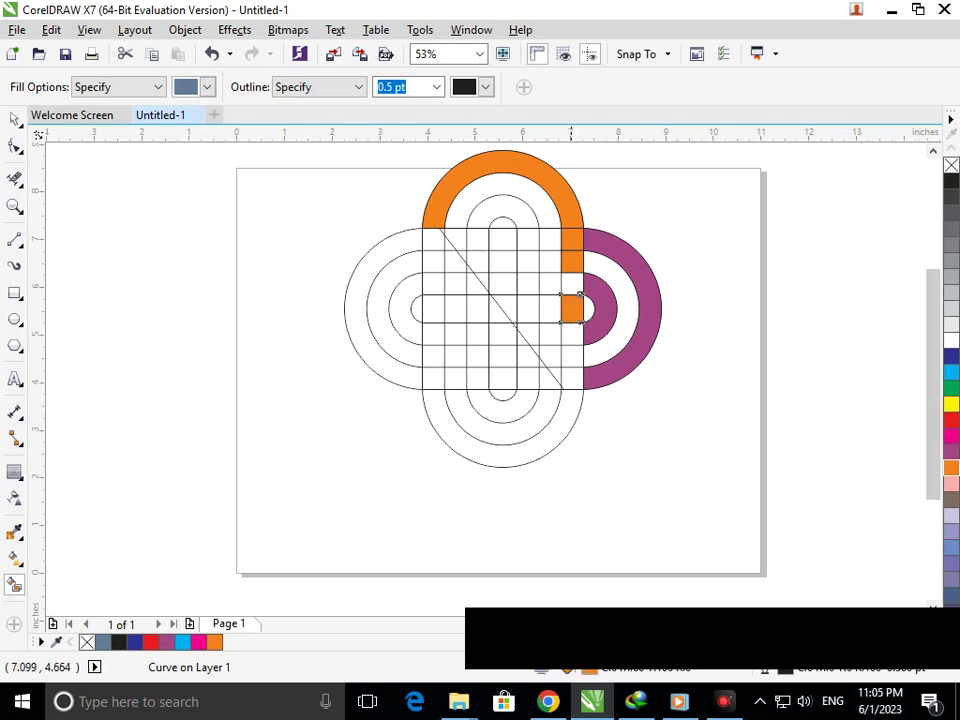
{"action": "left_click", "coordinate": [571, 335]}
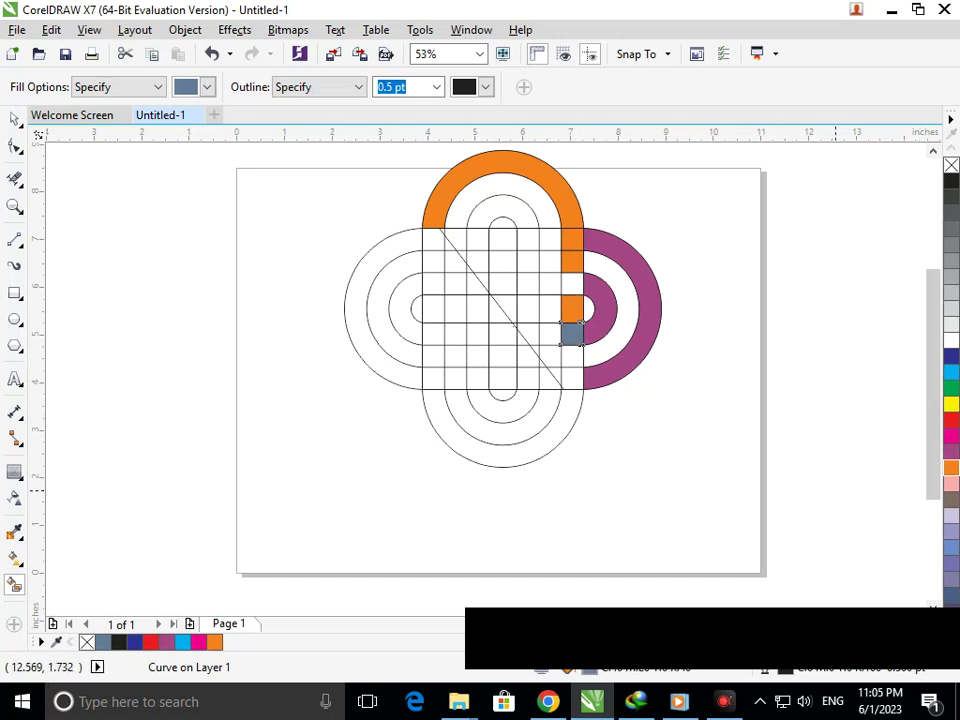
{"action": "left_click", "coordinate": [951, 467]}
{"action": "left_click", "coordinate": [571, 355]}
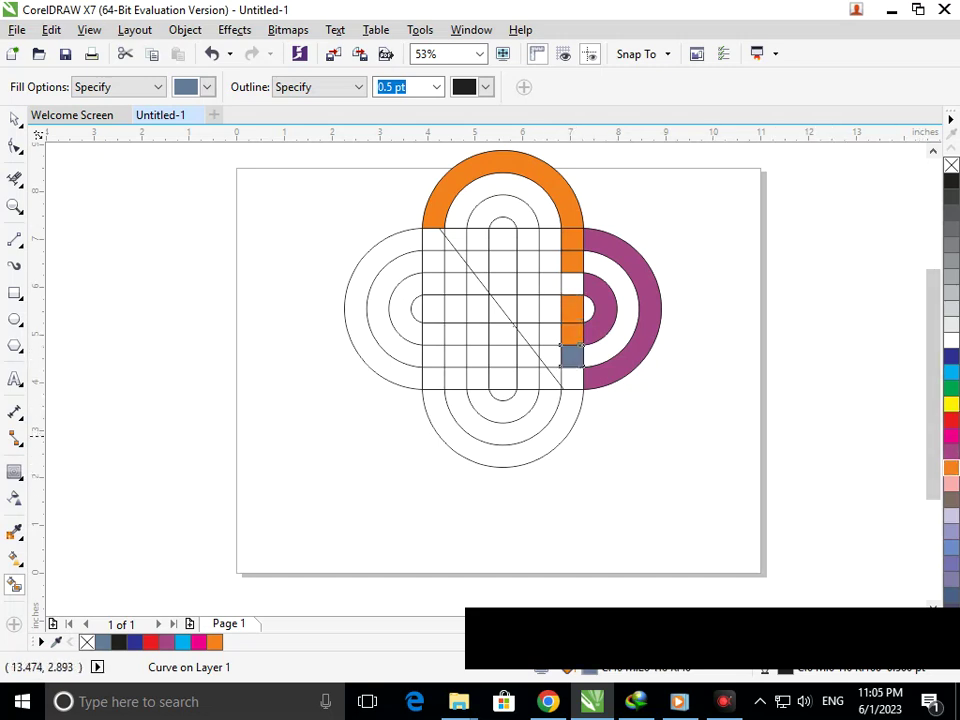
{"action": "left_click", "coordinate": [951, 467]}
{"action": "left_click", "coordinate": [572, 377]}
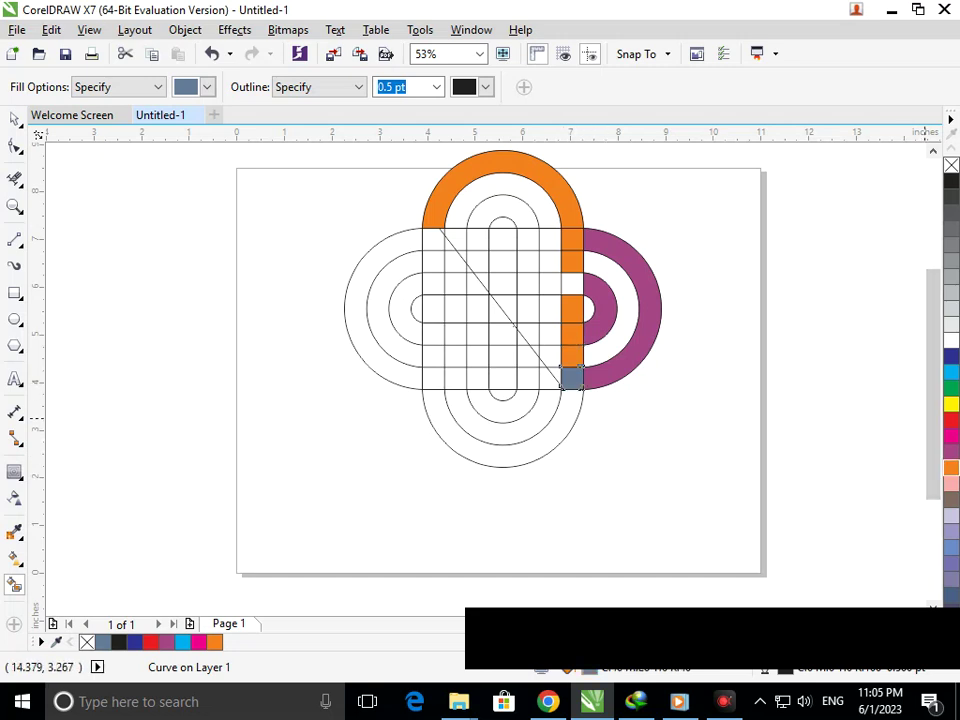
{"action": "left_click", "coordinate": [951, 467]}
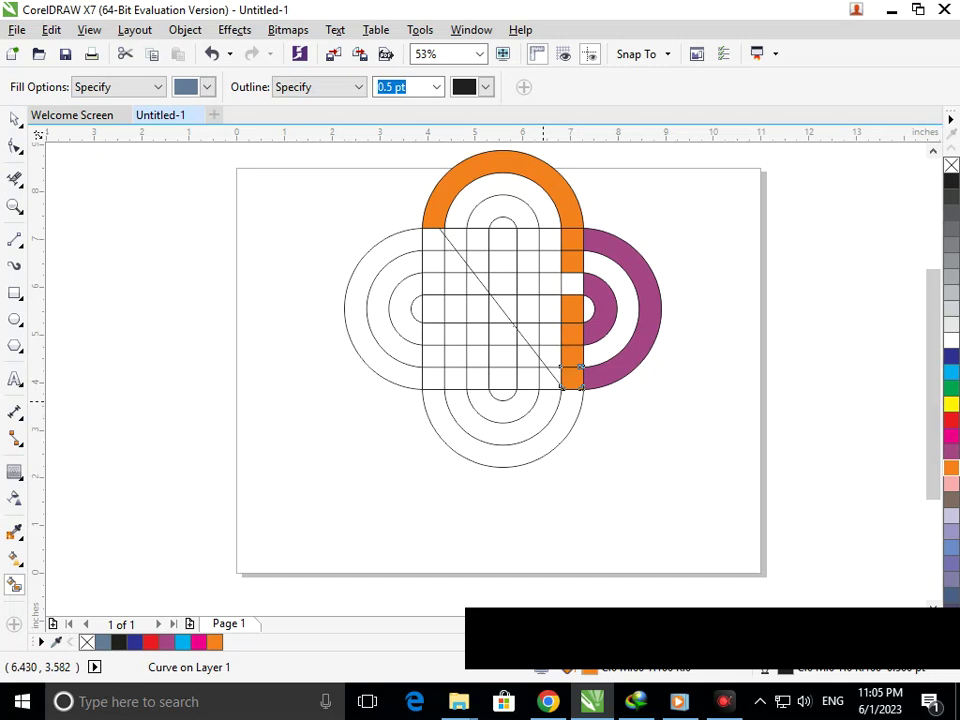
Step: Reshape the orange strip's bottom corner and fill the sliver between the two diagonal lines
{"action": "left_click", "coordinate": [14, 145]}
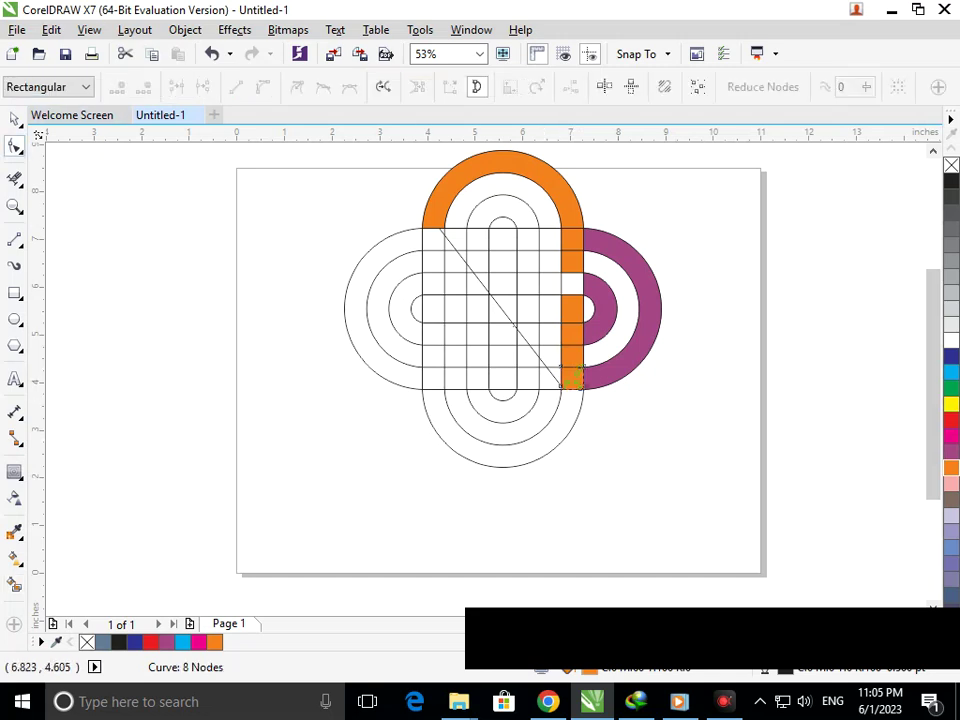
{"action": "left_click_drag", "start_coordinate": [562, 387], "coordinate": [584, 388]}
{"action": "left_click", "coordinate": [555, 382]}
{"action": "left_click", "coordinate": [15, 583]}
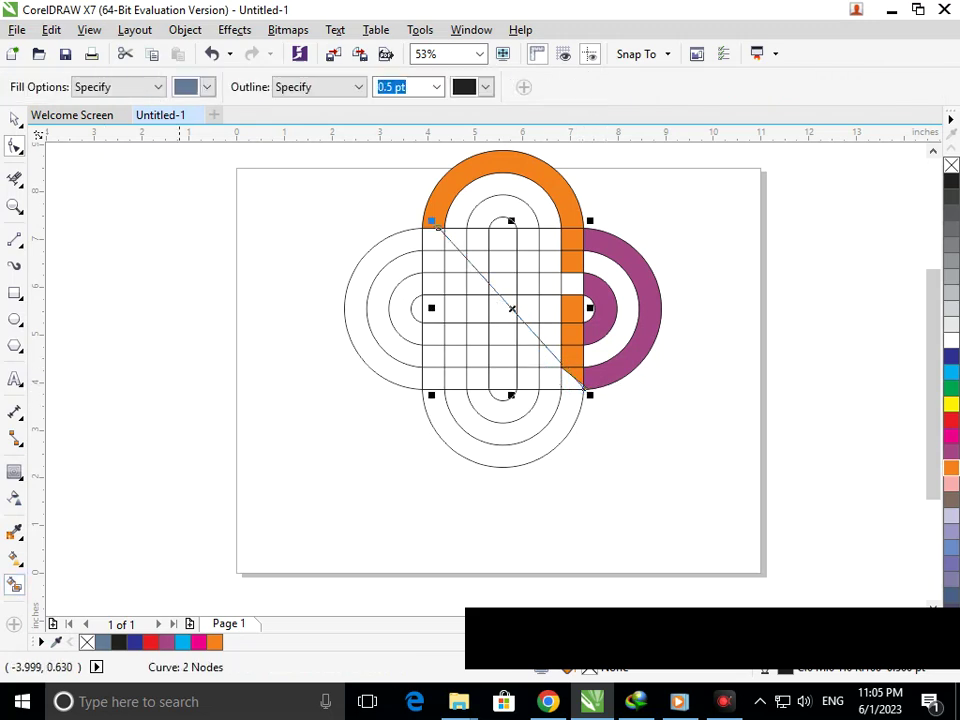
{"action": "key", "text": "Escape"}
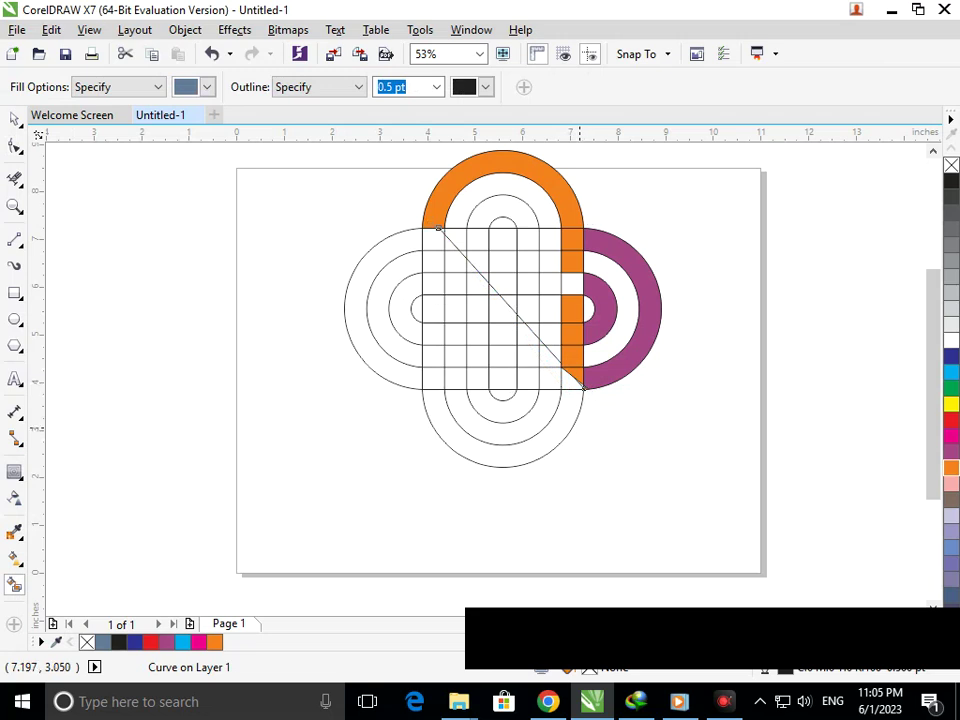
{"action": "scroll", "coordinate": [584, 388], "scroll_direction": "up", "scroll_amount": 5}
{"action": "left_click", "coordinate": [540, 402]}
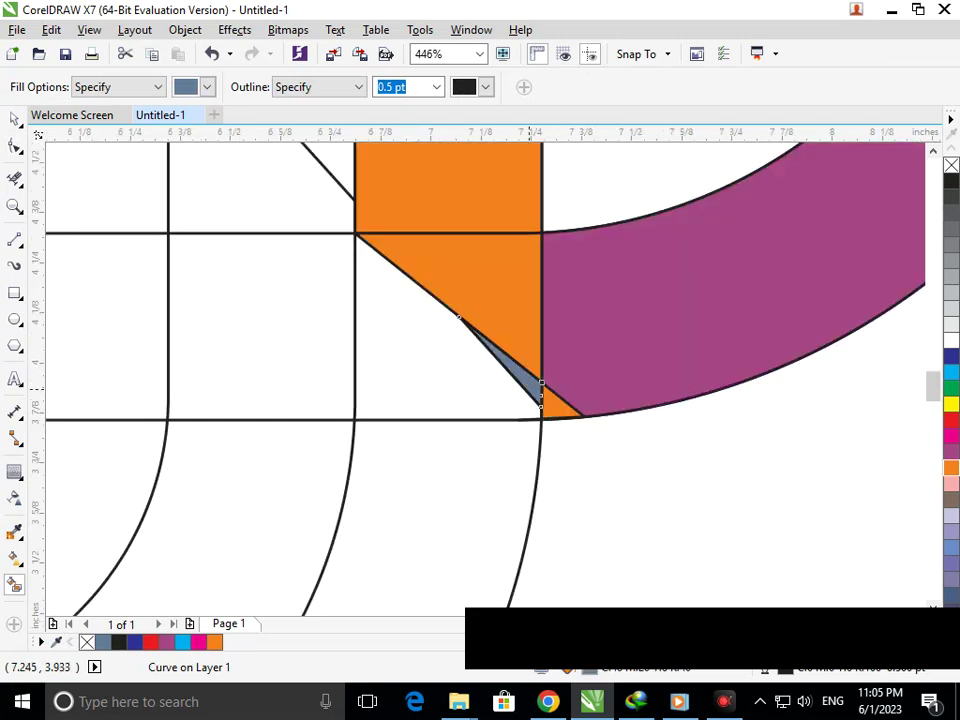
Step: Move the diagonal line's end node and delete the leftover orange triangle piece
{"action": "key", "text": "F10"}
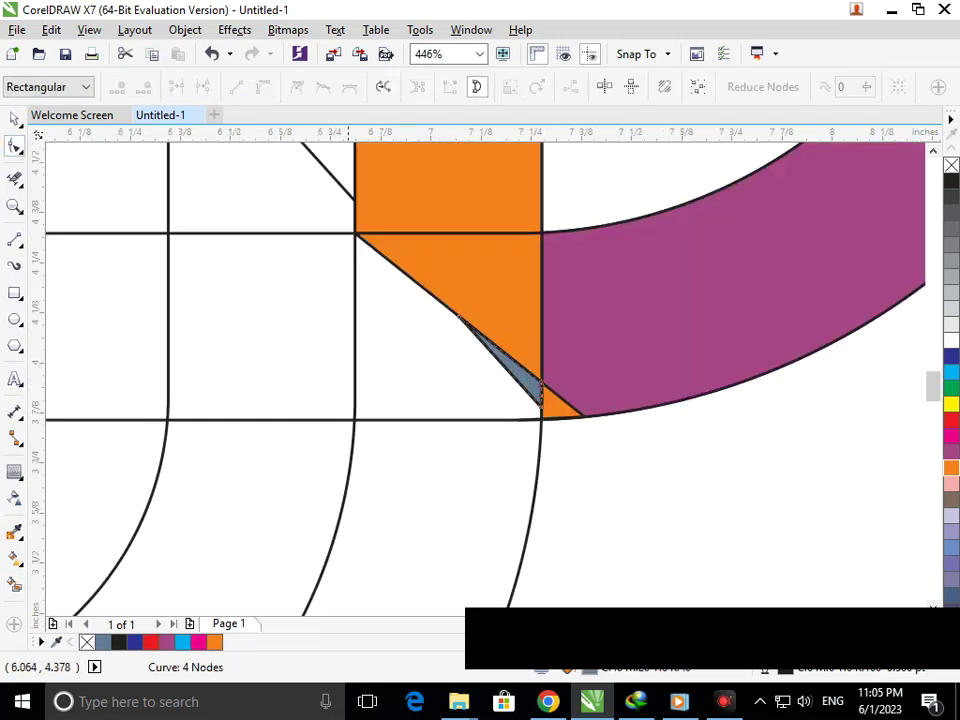
{"action": "left_click", "coordinate": [340, 188]}
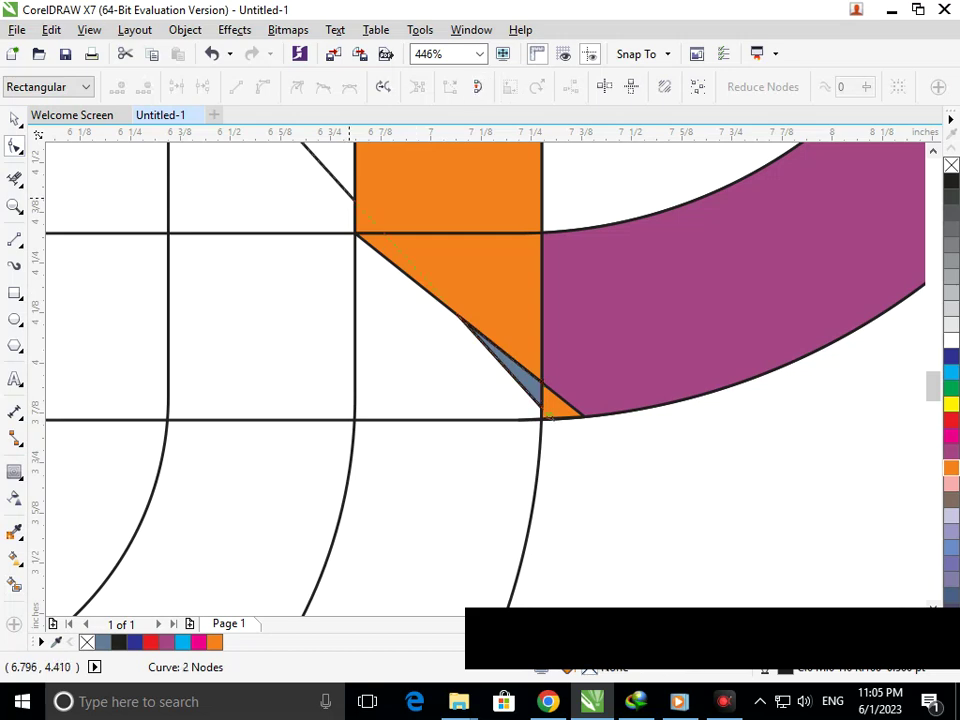
{"action": "left_click_drag", "start_coordinate": [548, 414], "coordinate": [562, 442]}
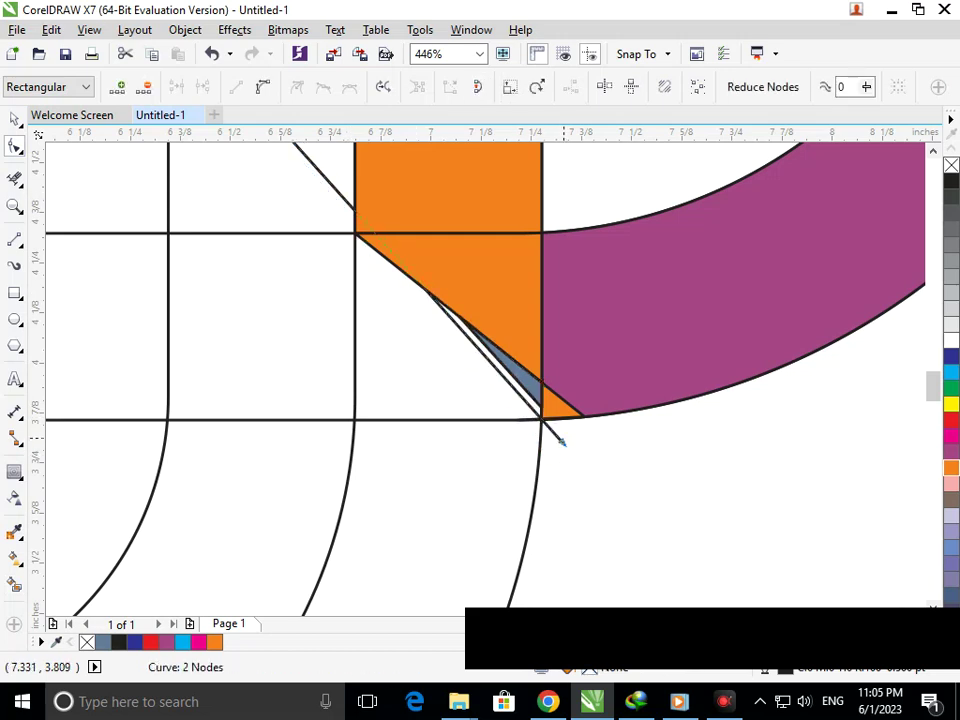
{"action": "key", "text": "s"}
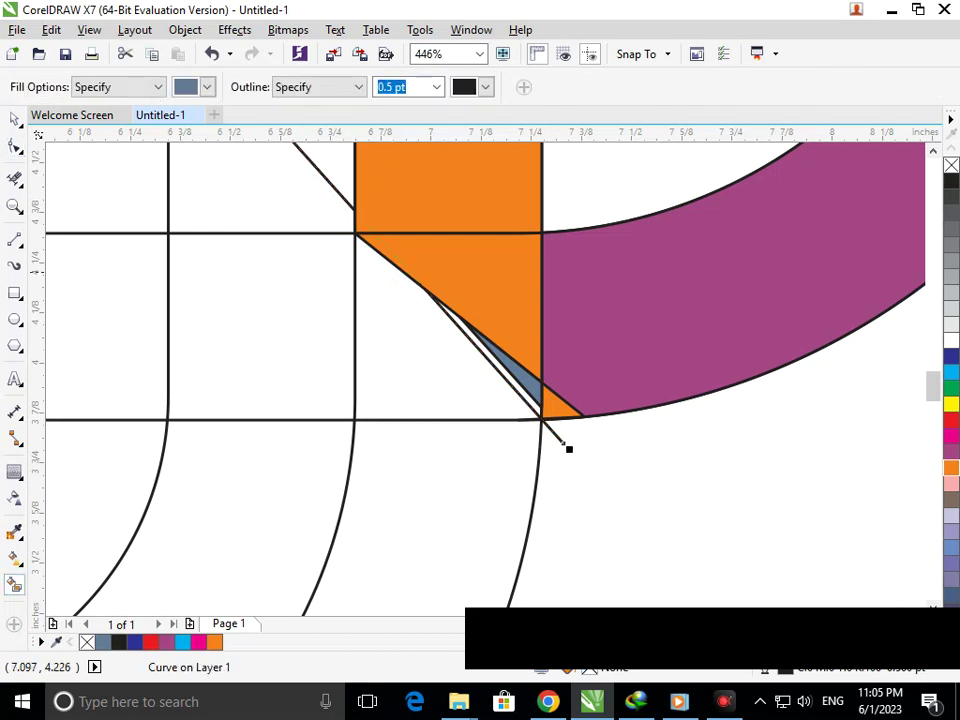
{"action": "key", "text": "space"}
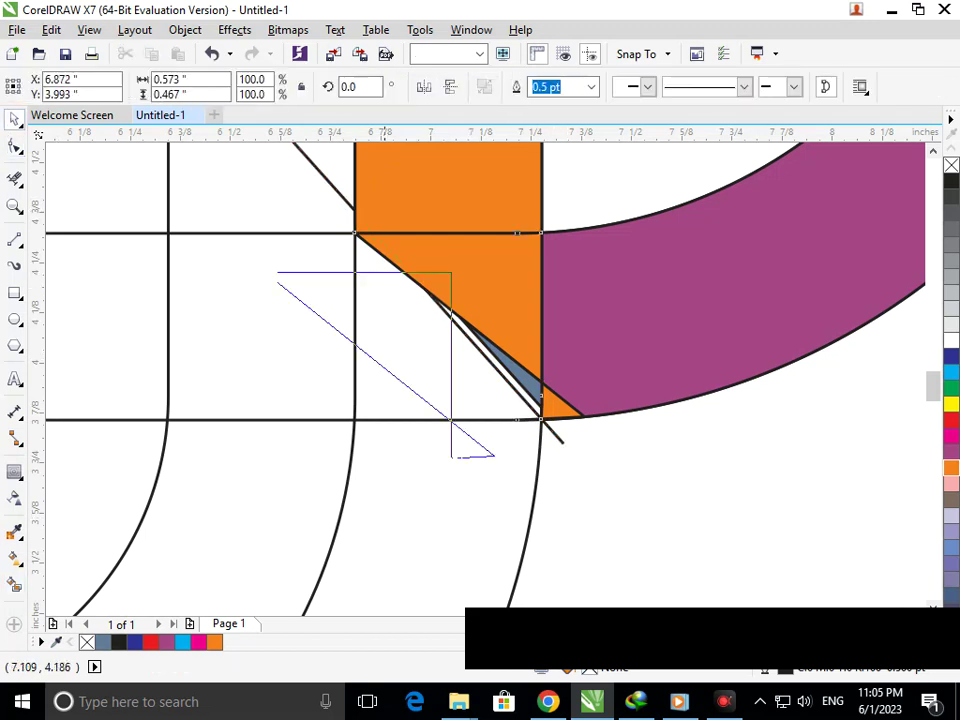
{"action": "left_click_drag", "start_coordinate": [430, 295], "coordinate": [310, 338]}
{"action": "key", "text": "Delete"}
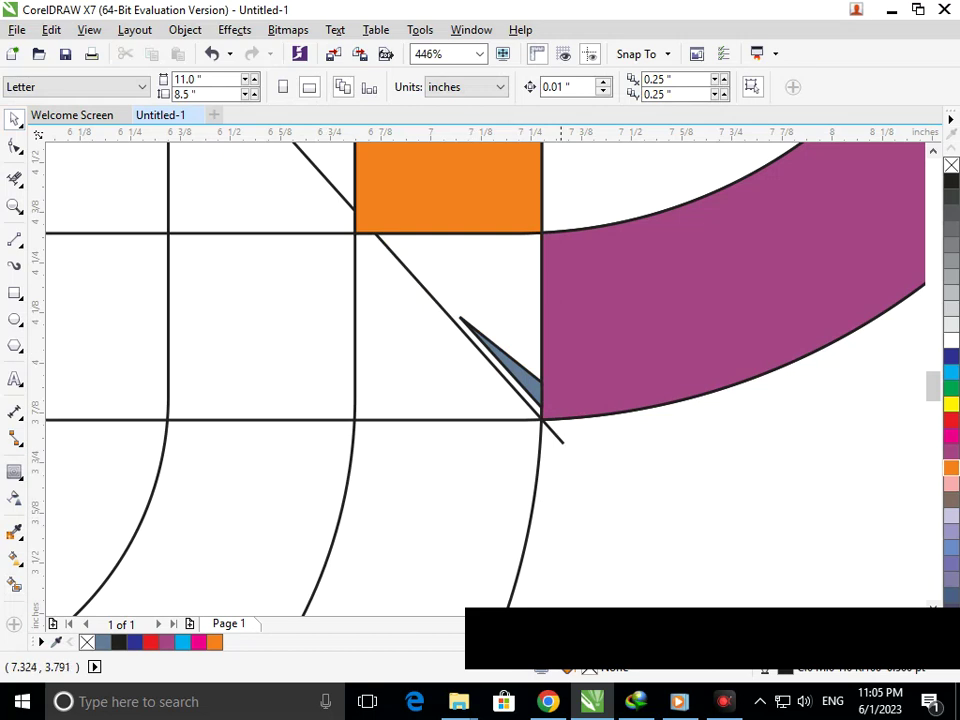
Step: Extend the diagonal line past the purple band and fill the new triangle orange
{"action": "left_click", "coordinate": [556, 437]}
{"action": "key", "text": "F10"}
{"action": "mouse_move", "coordinate": [560, 440]}
{"action": "left_mouse_down"}
{"action": "mouse_move", "coordinate": [574, 478]}
{"action": "mouse_move", "coordinate": [662, 557]}
{"action": "left_mouse_up"}
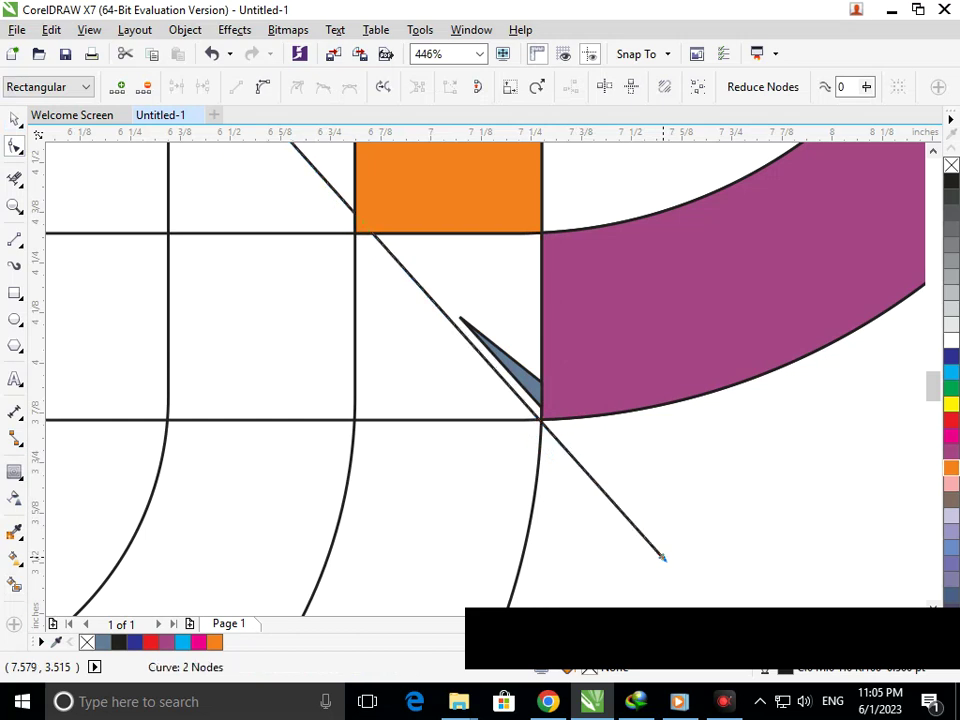
{"action": "left_click", "coordinate": [14, 584]}
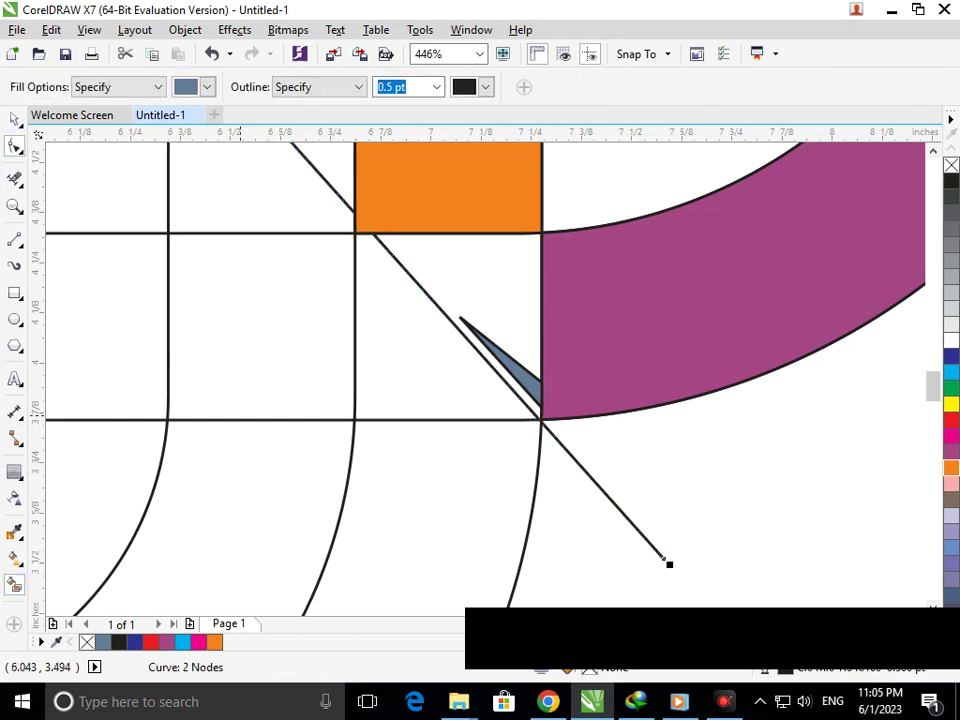
{"action": "left_click", "coordinate": [468, 280]}
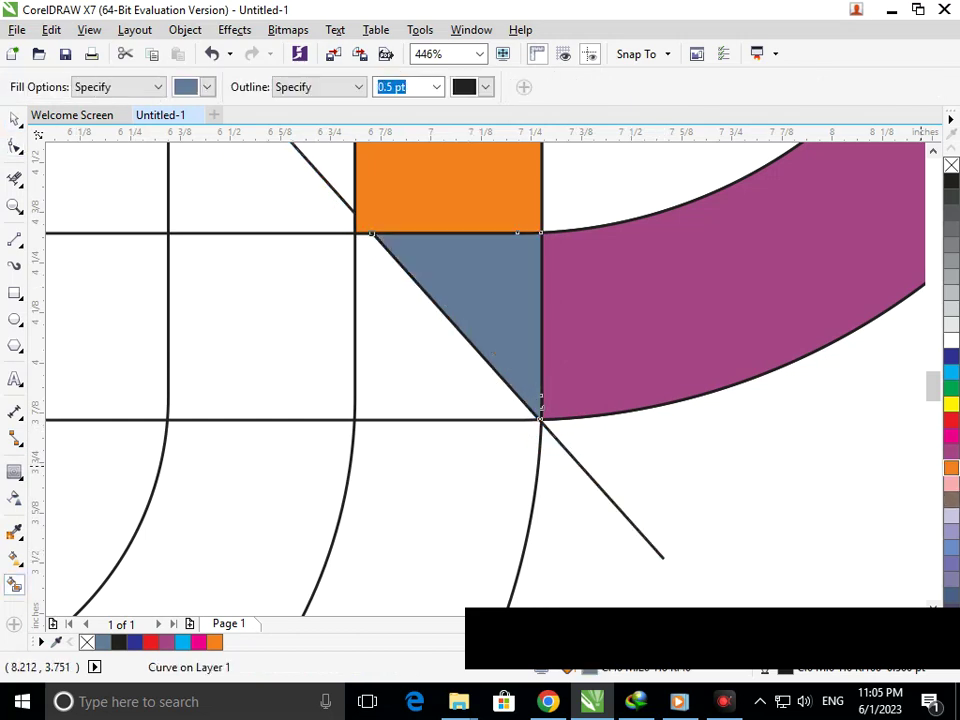
{"action": "left_click", "coordinate": [951, 467]}
Step: Zoom out to the whole page and deselect everything
{"action": "key", "text": "shift+F4"}
{"action": "left_click", "coordinate": [14, 118]}
{"action": "left_click", "coordinate": [656, 408]}
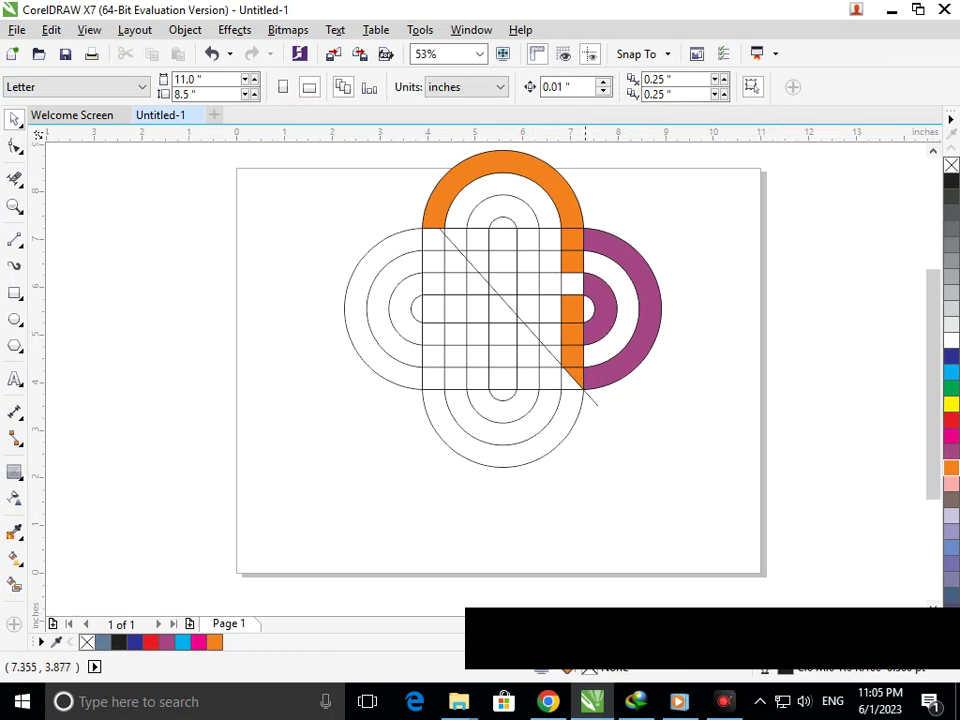
{"action": "left_click", "coordinate": [15, 585]}
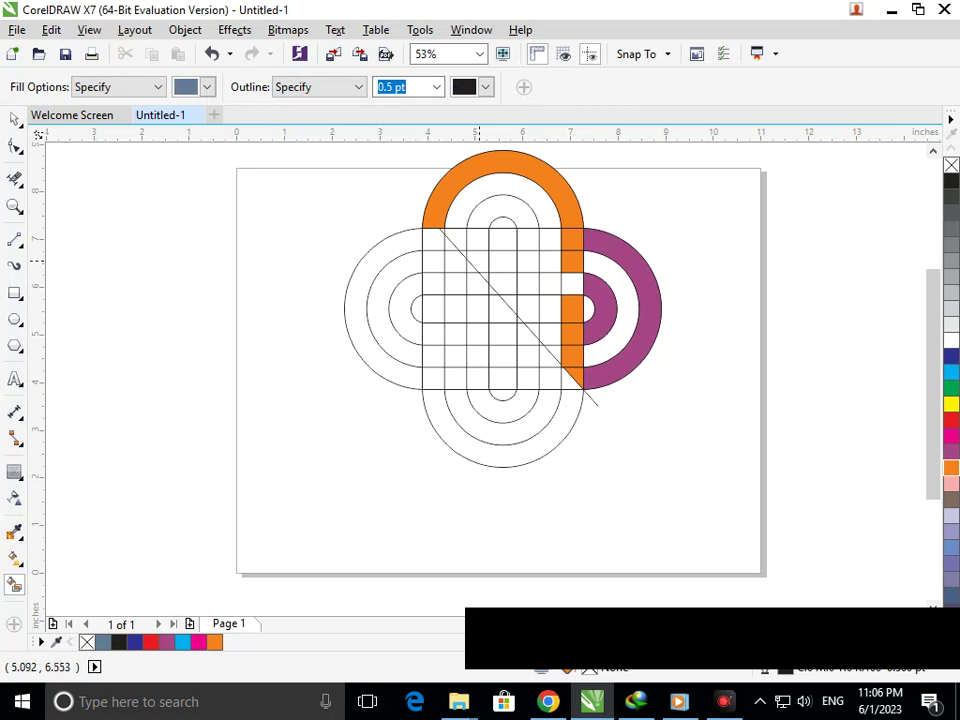
Step: Fill the triangle by the diagonal, the cell above it and the inner arch top orange
{"action": "left_click", "coordinate": [477, 262]}
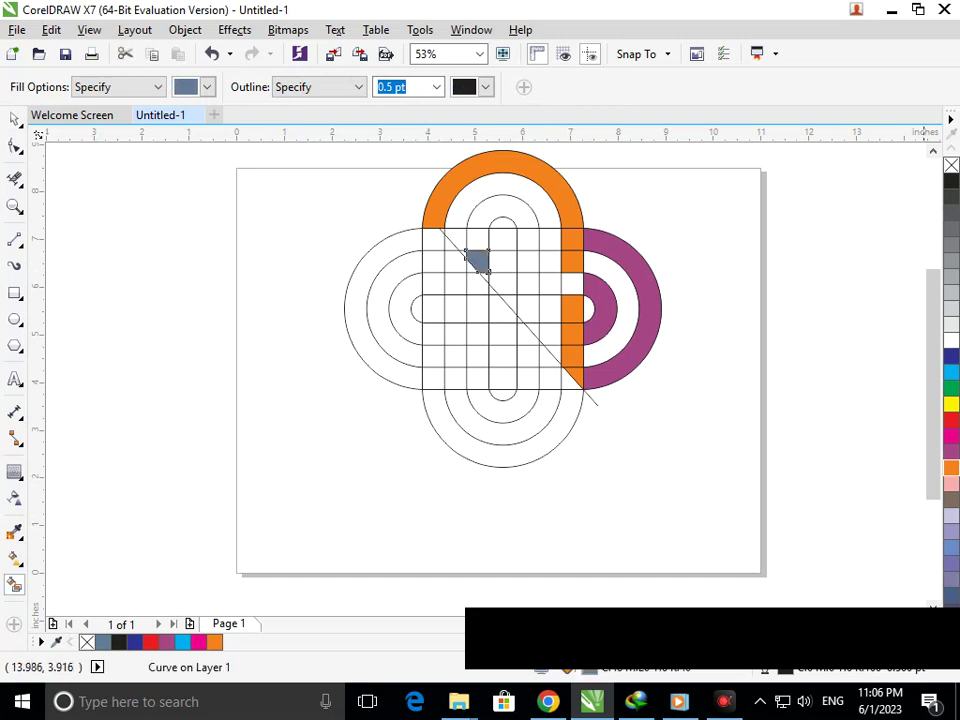
{"action": "left_click", "coordinate": [951, 467]}
{"action": "left_click", "coordinate": [480, 243]}
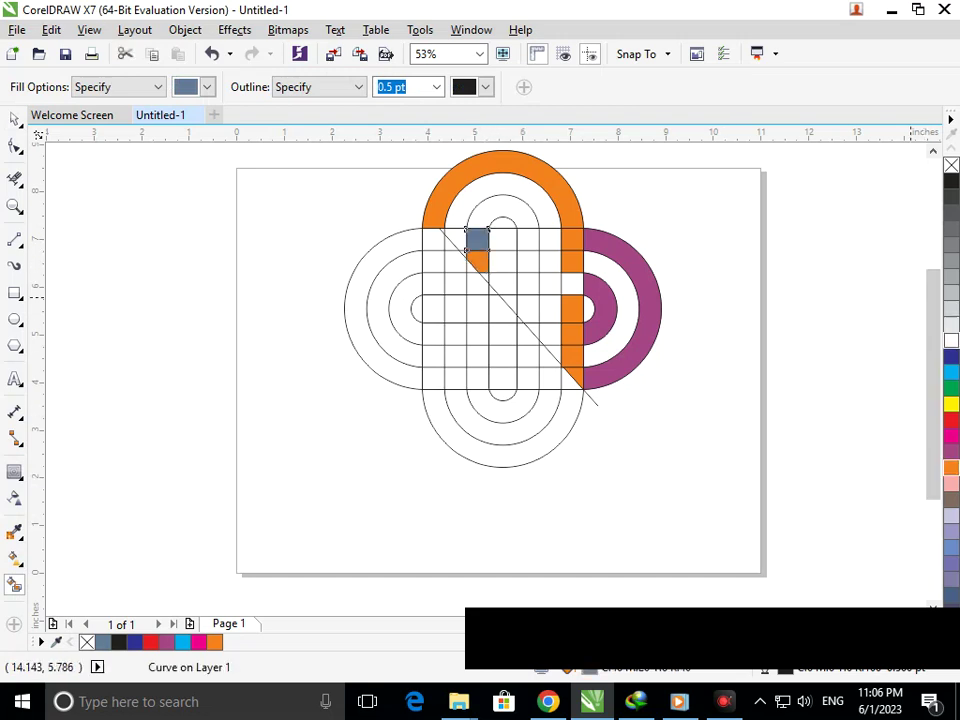
{"action": "left_click", "coordinate": [951, 467]}
{"action": "left_click", "coordinate": [508, 215]}
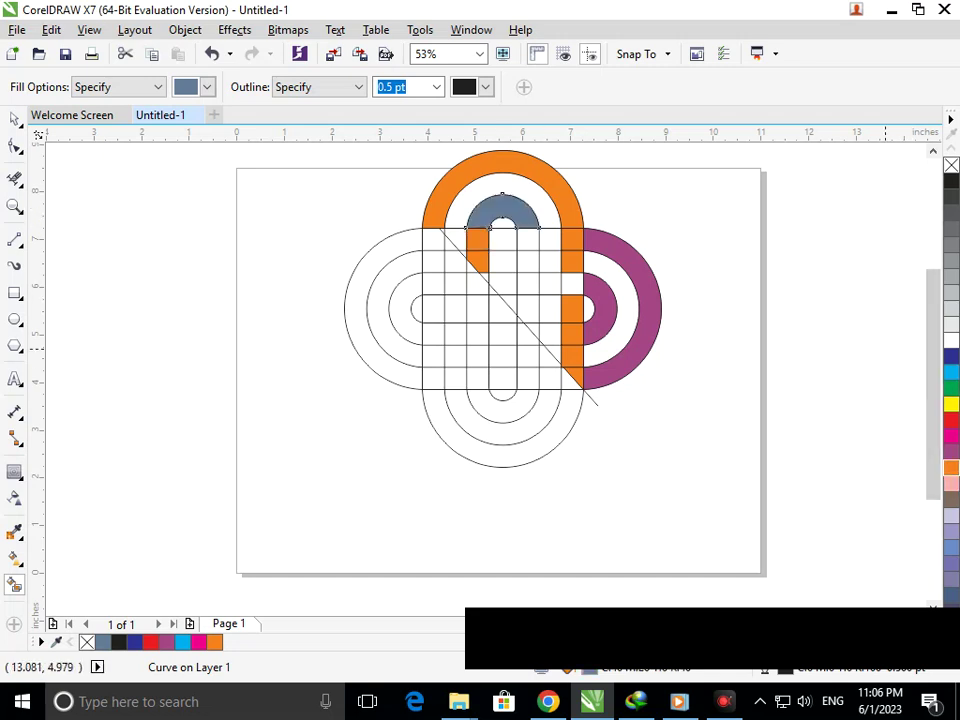
{"action": "left_click", "coordinate": [951, 467]}
Step: Fill the cells right of the inner arch down to the diagonal triangle orange
{"action": "left_click", "coordinate": [528, 239]}
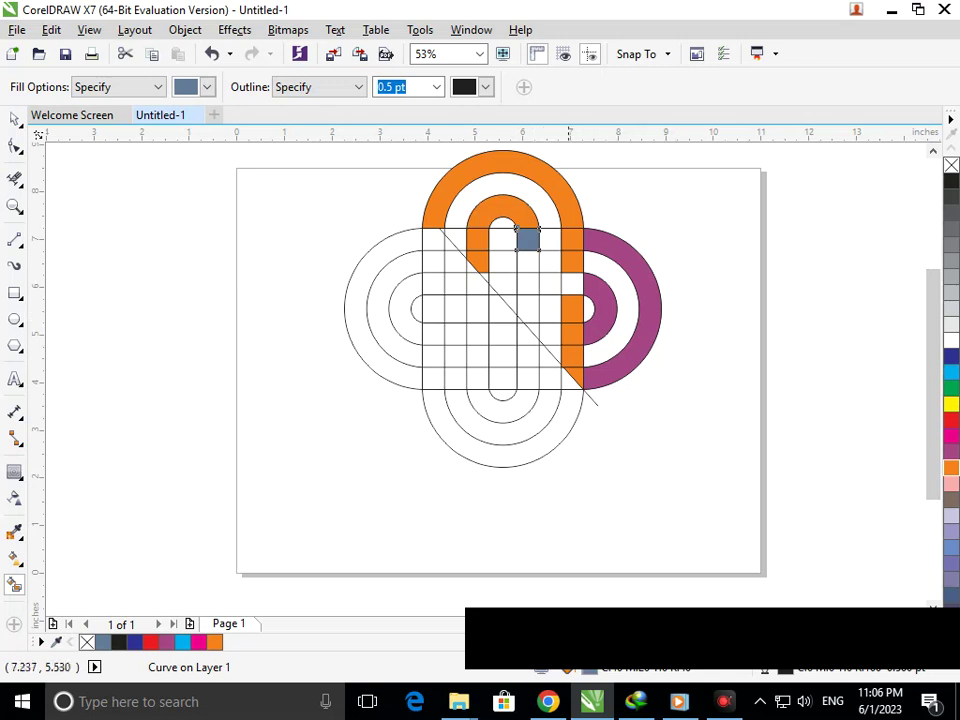
{"action": "key", "text": "ctrl+z"}
{"action": "left_click", "coordinate": [526, 260]}
{"action": "left_click", "coordinate": [951, 467]}
{"action": "left_click", "coordinate": [528, 281]}
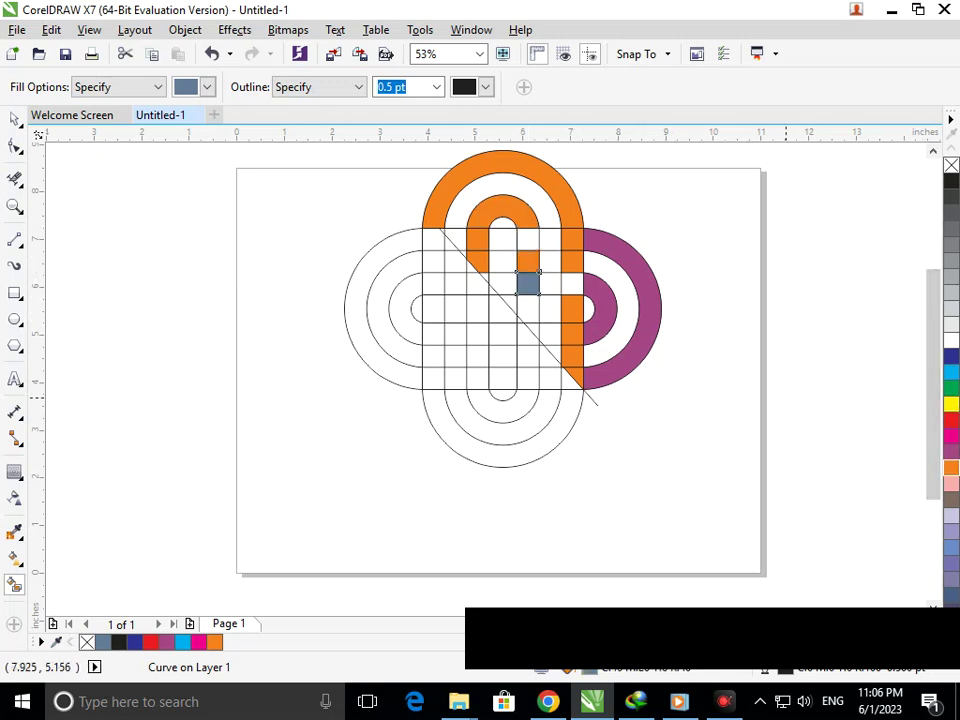
{"action": "left_click", "coordinate": [951, 467]}
{"action": "left_click", "coordinate": [528, 308]}
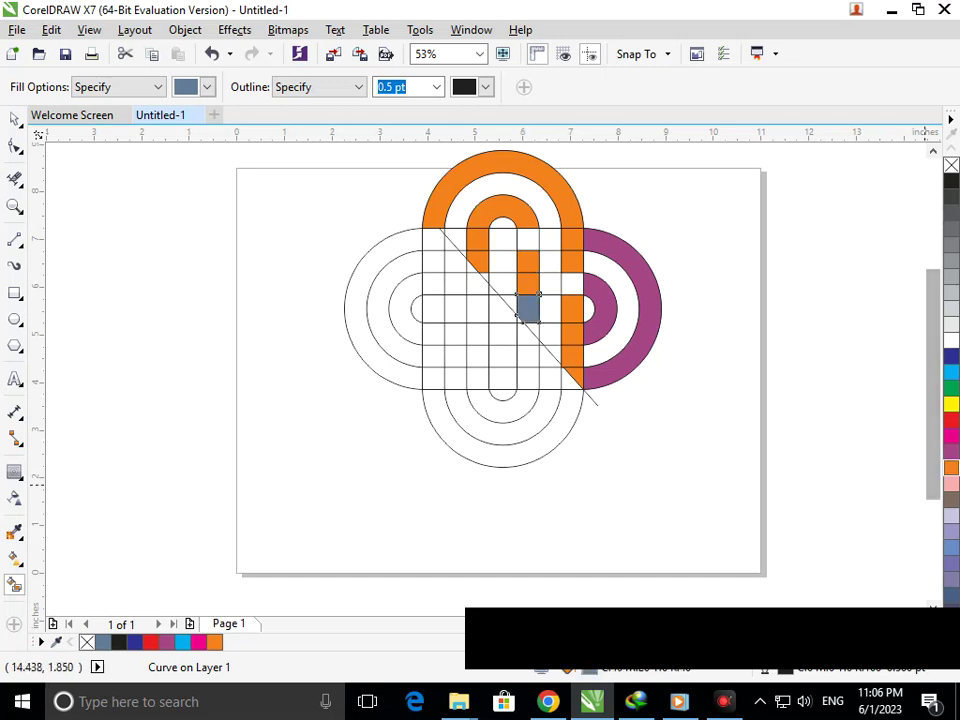
{"action": "left_click", "coordinate": [951, 467]}
{"action": "left_click", "coordinate": [528, 327]}
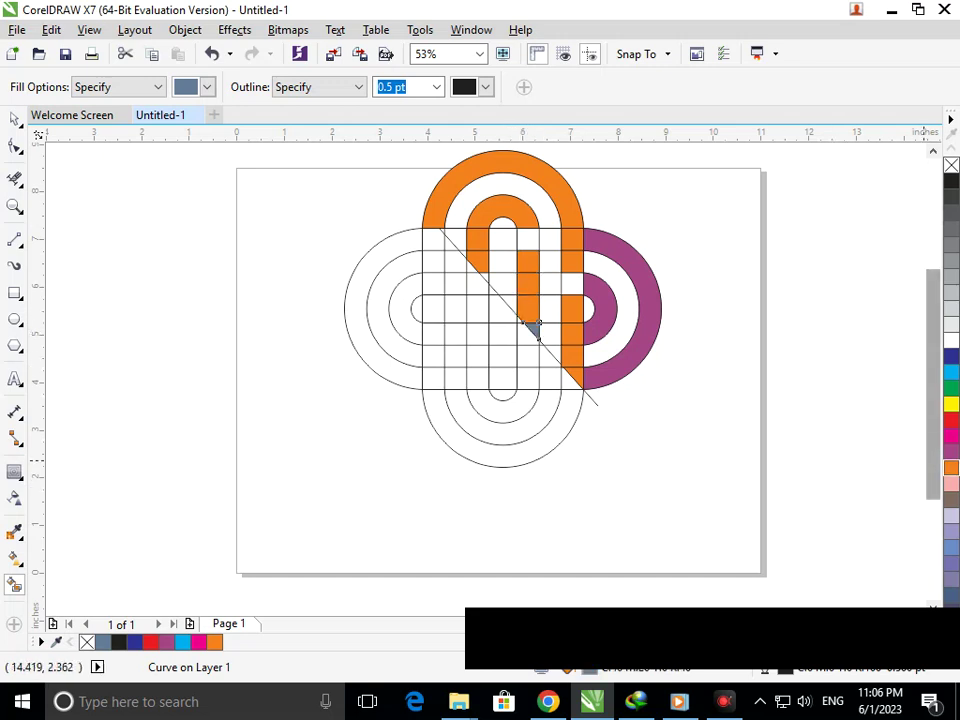
{"action": "left_click", "coordinate": [951, 467]}
Step: Fill three row cells leftward from the right loop purple
{"action": "left_click", "coordinate": [572, 287]}
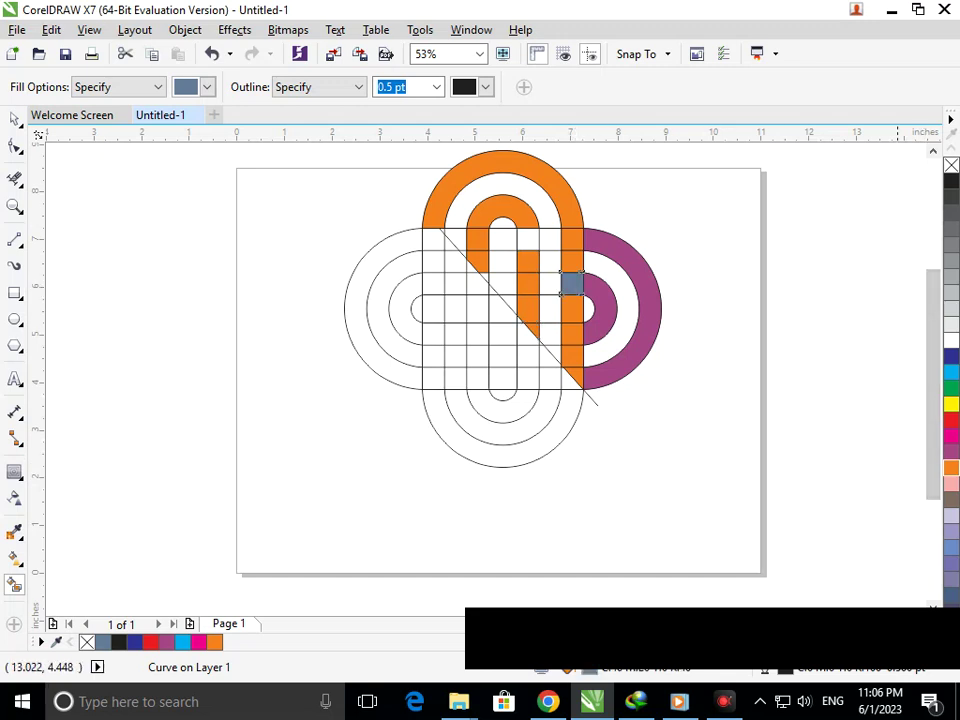
{"action": "left_click", "coordinate": [951, 451]}
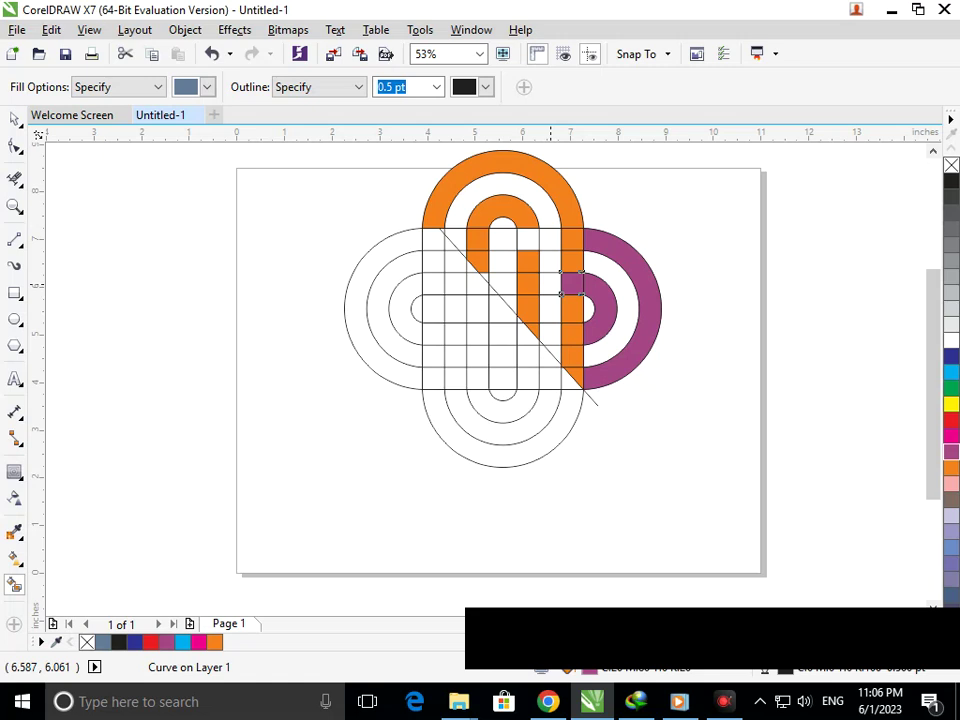
{"action": "left_click", "coordinate": [550, 282]}
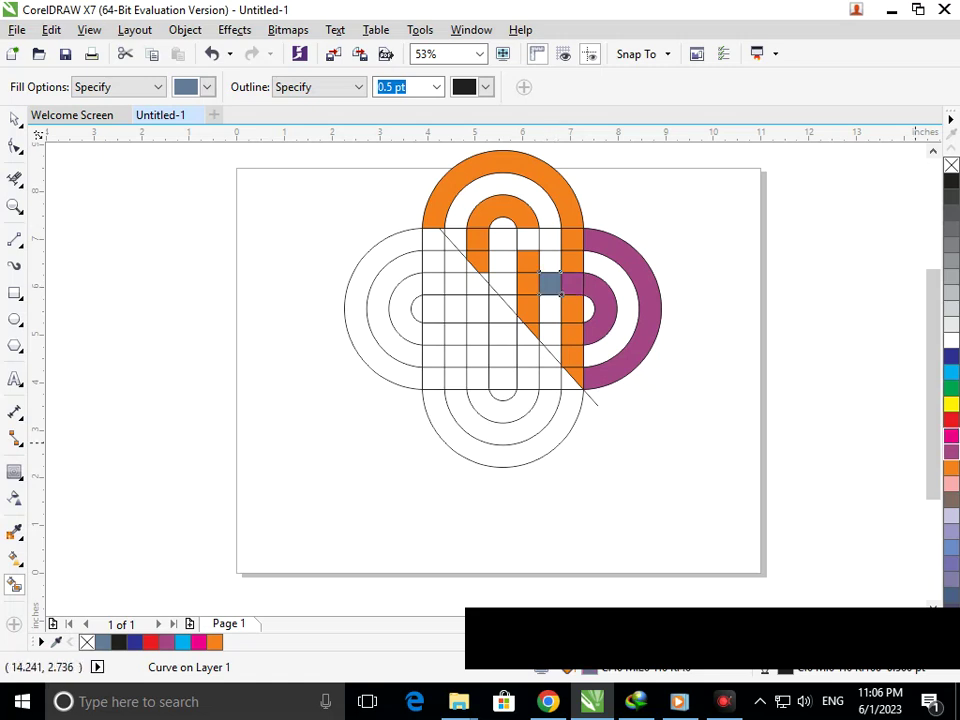
{"action": "left_click", "coordinate": [951, 451]}
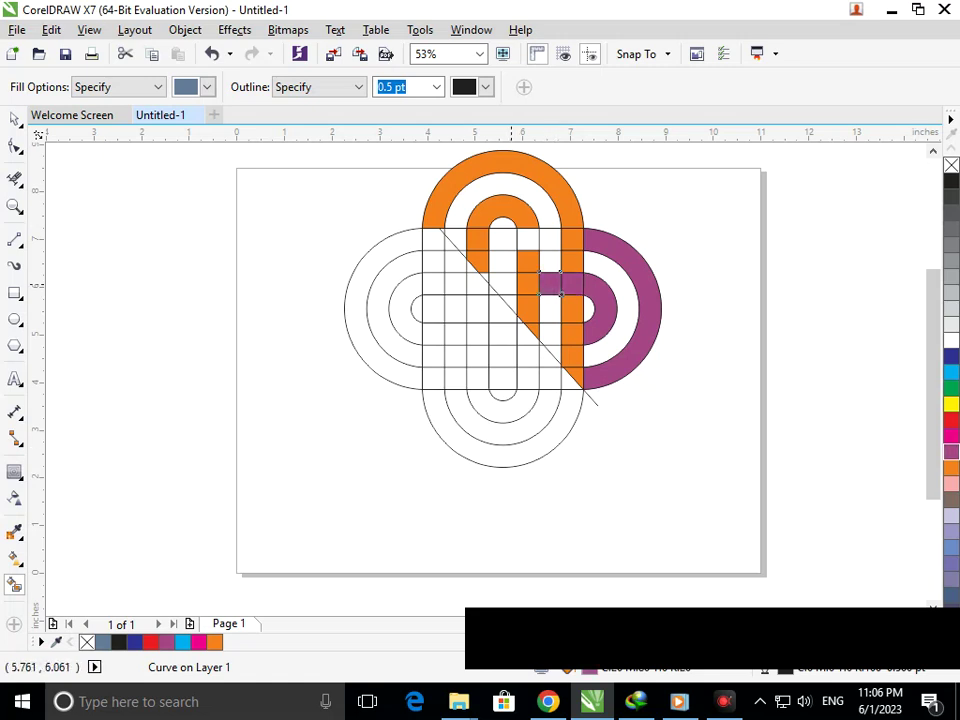
{"action": "left_click", "coordinate": [502, 283]}
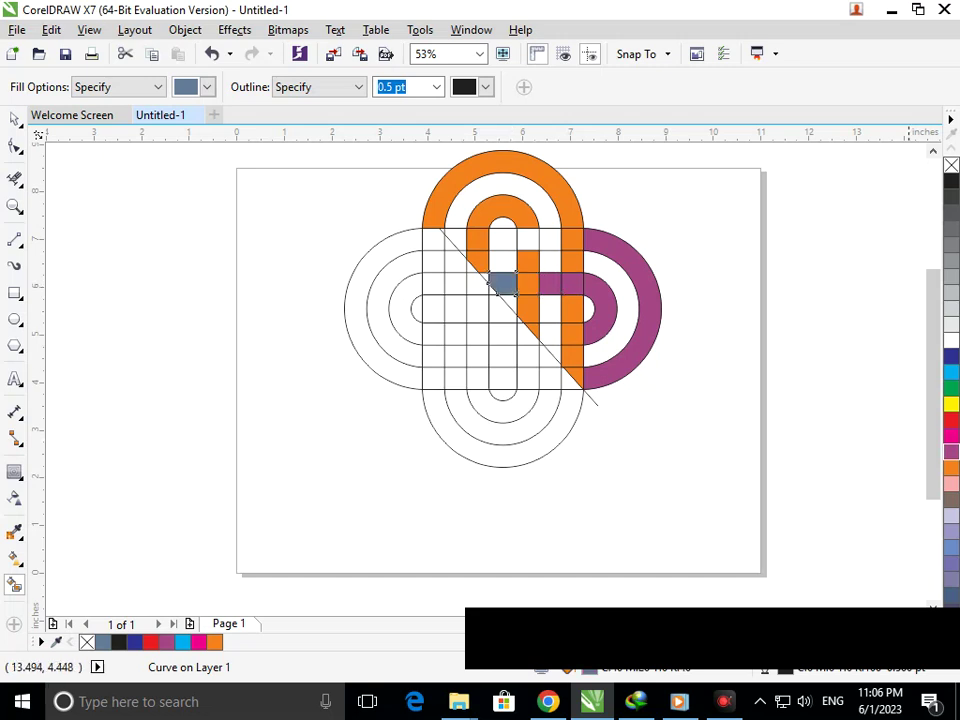
{"action": "left_click", "coordinate": [951, 451]}
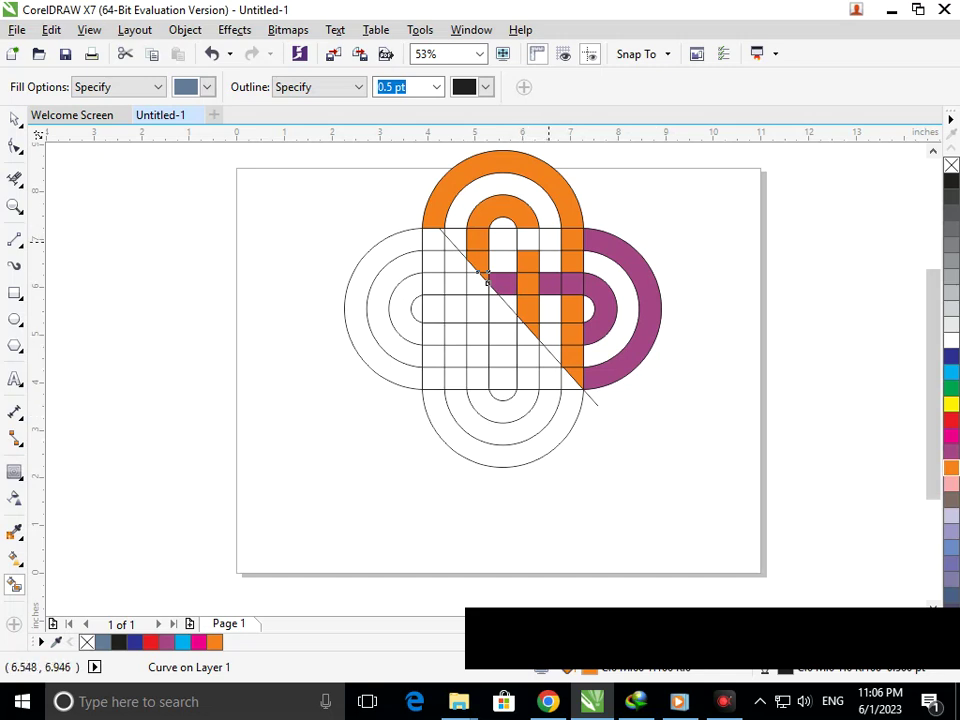
Step: Fill two upper-row cells right of the inner orange loop purple
{"action": "left_click", "coordinate": [549, 240]}
{"action": "left_click", "coordinate": [951, 450]}
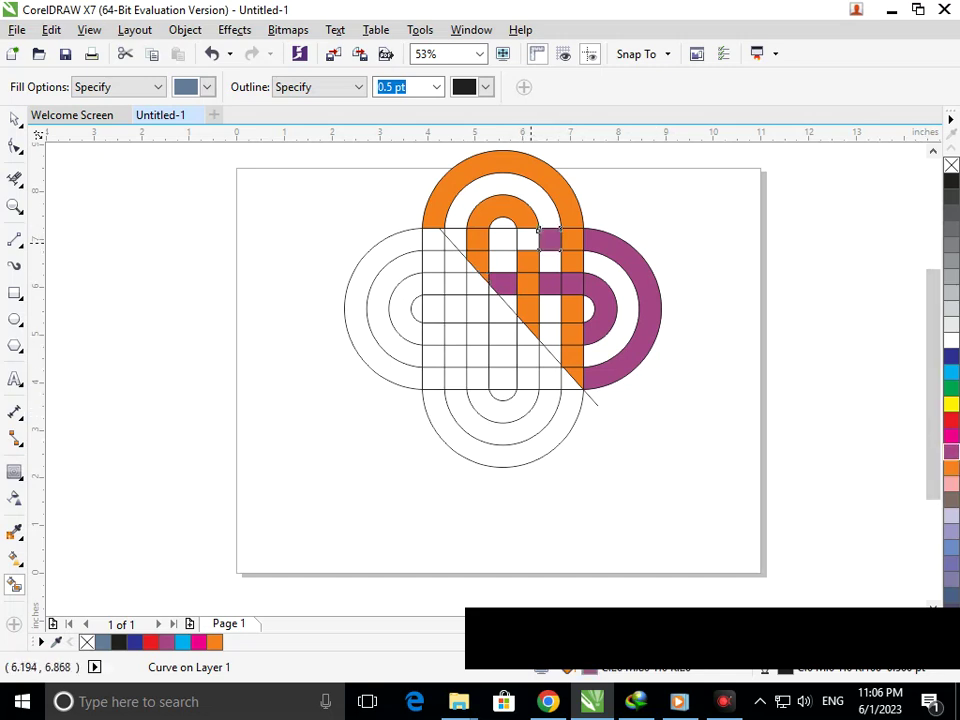
{"action": "left_click", "coordinate": [527, 240]}
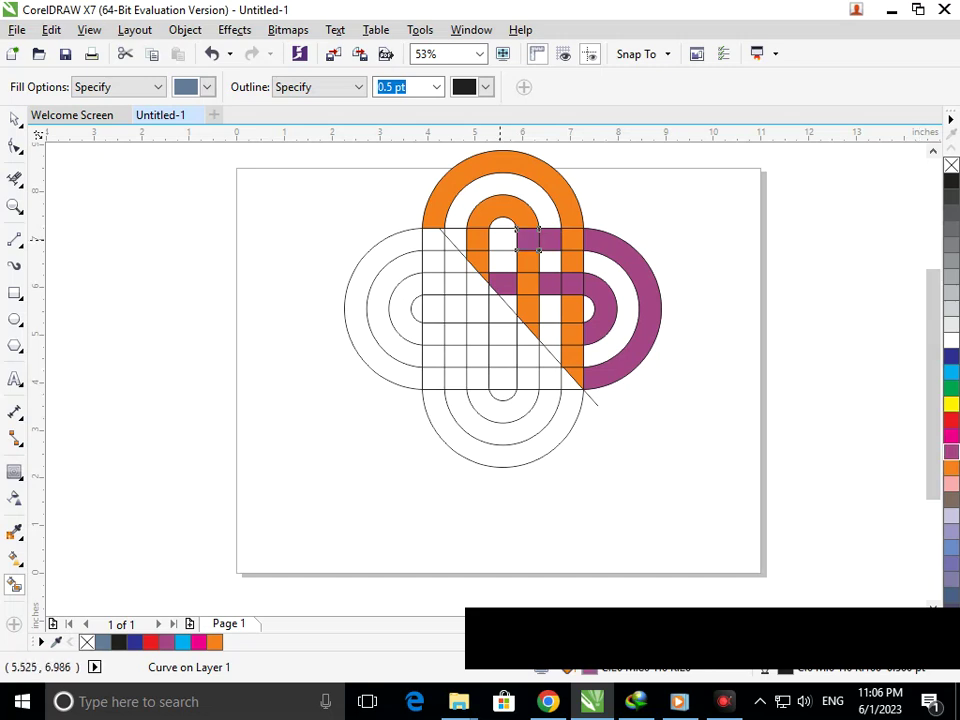
Step: Fill the next cell left and the small corner triangle by the diagonal cyan
{"action": "left_click", "coordinate": [501, 239]}
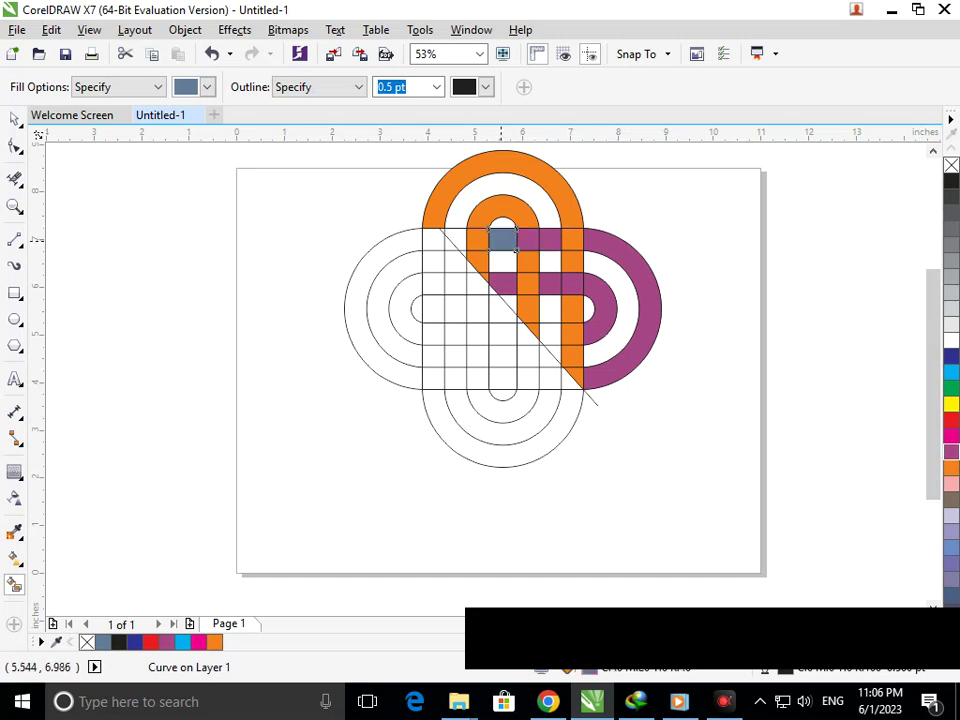
{"action": "left_click", "coordinate": [951, 372]}
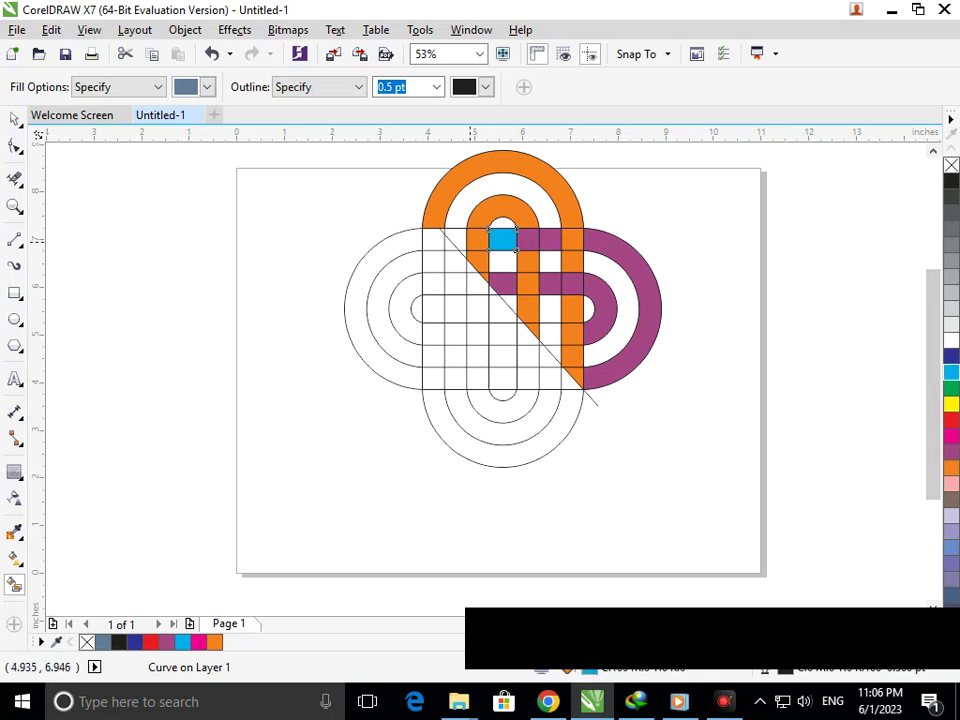
{"action": "left_click", "coordinate": [454, 238]}
{"action": "left_click", "coordinate": [951, 372]}
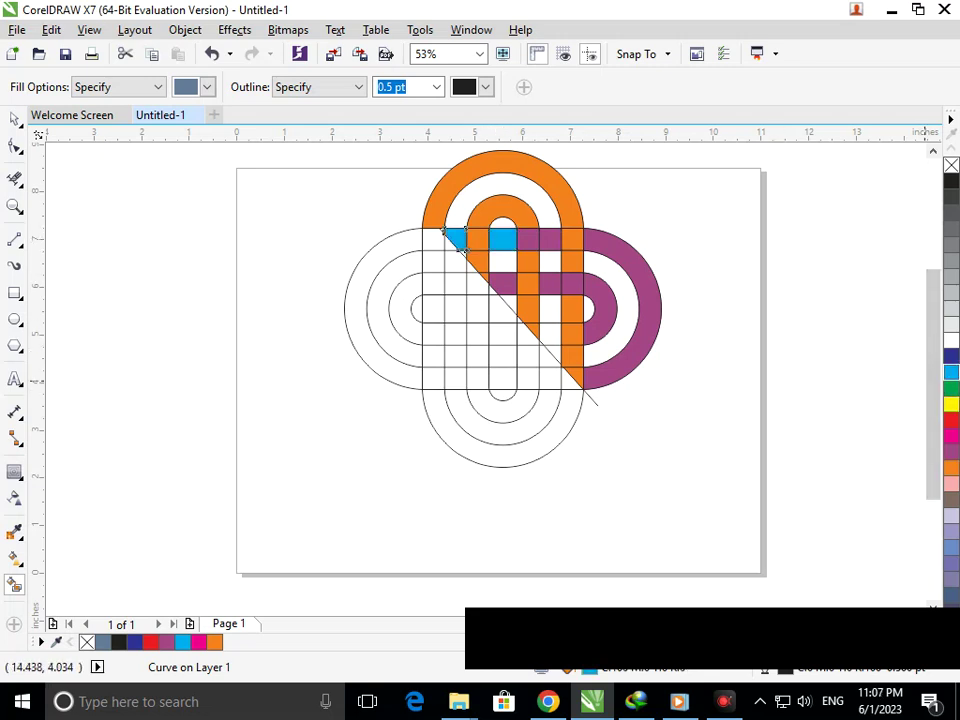
{"action": "scroll", "coordinate": [472, 232], "scroll_direction": "up", "scroll_amount": 5}
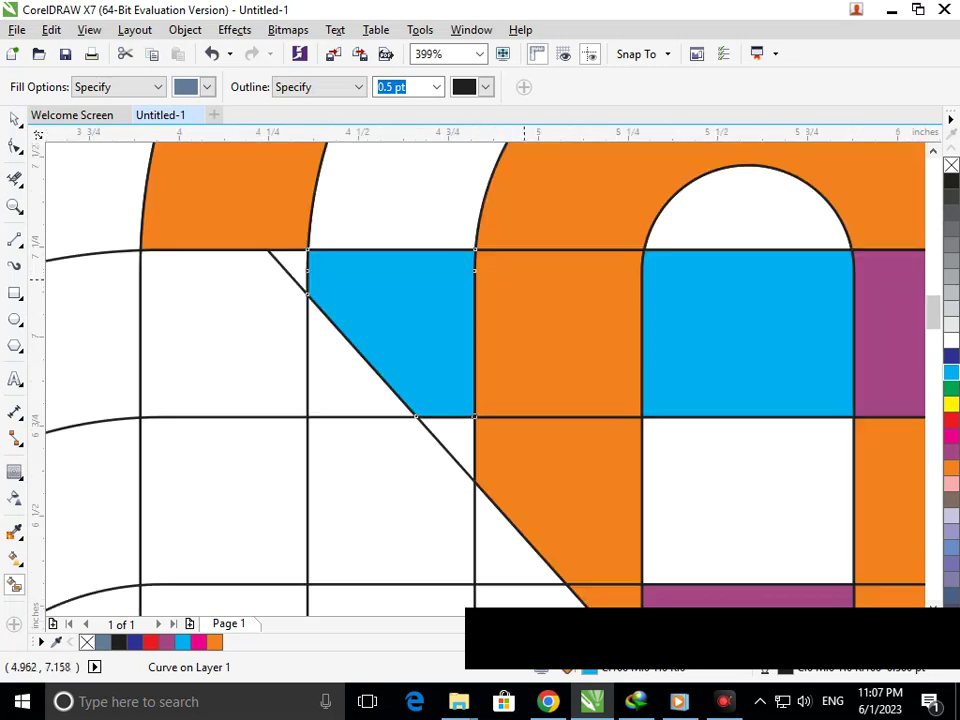
{"action": "left_click", "coordinate": [292, 262]}
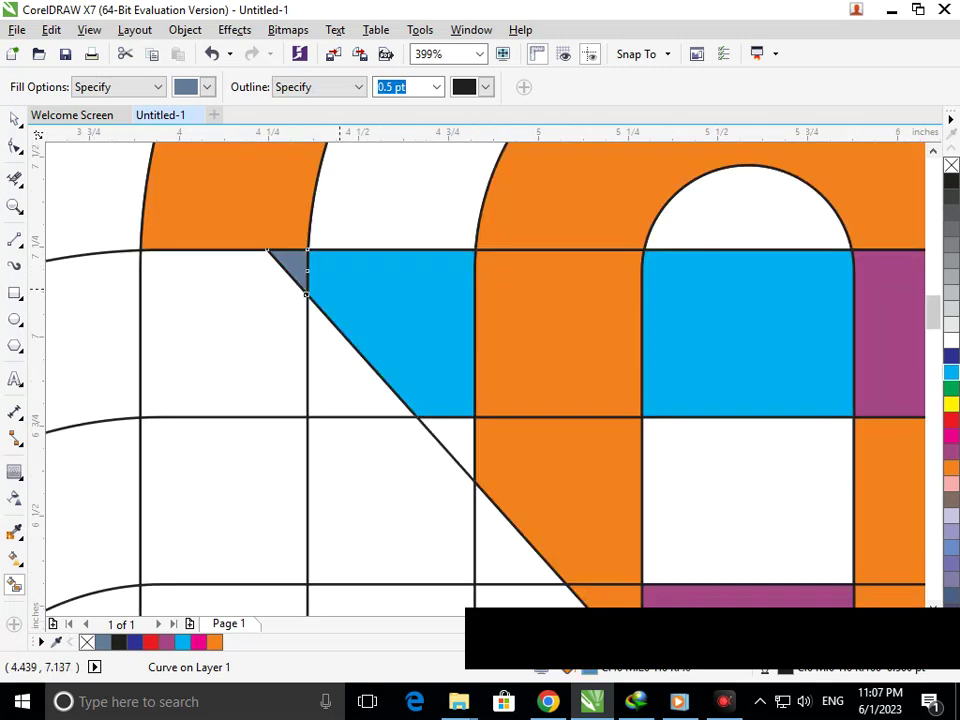
{"action": "key", "text": "ctrl+z"}
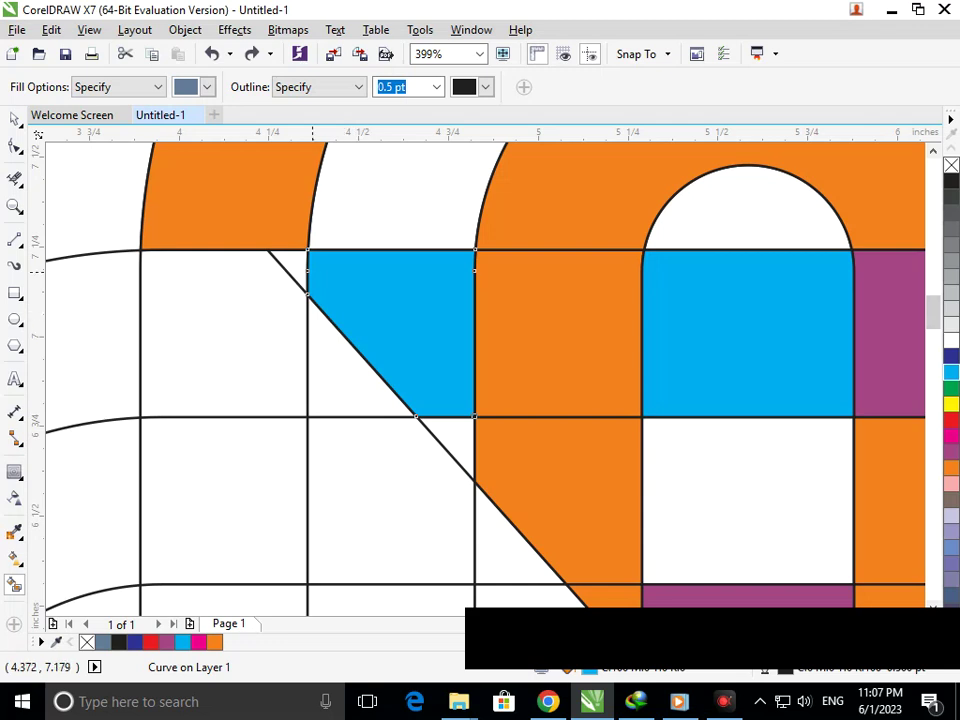
{"action": "key", "text": "shift+F4"}
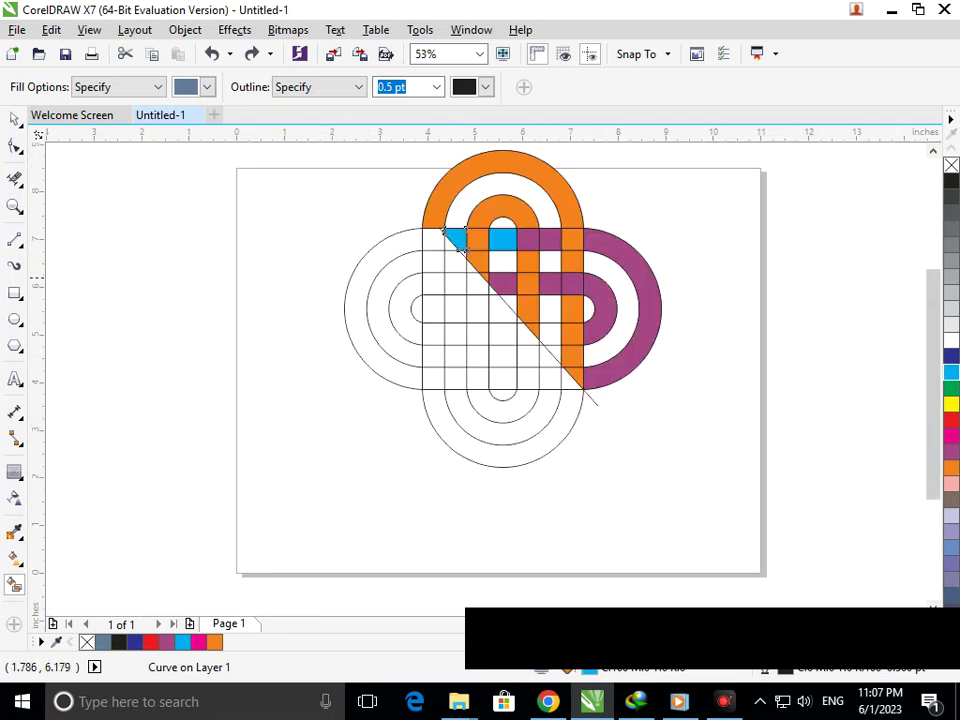
{"action": "key", "text": "space"}
{"action": "key", "text": "Escape"}
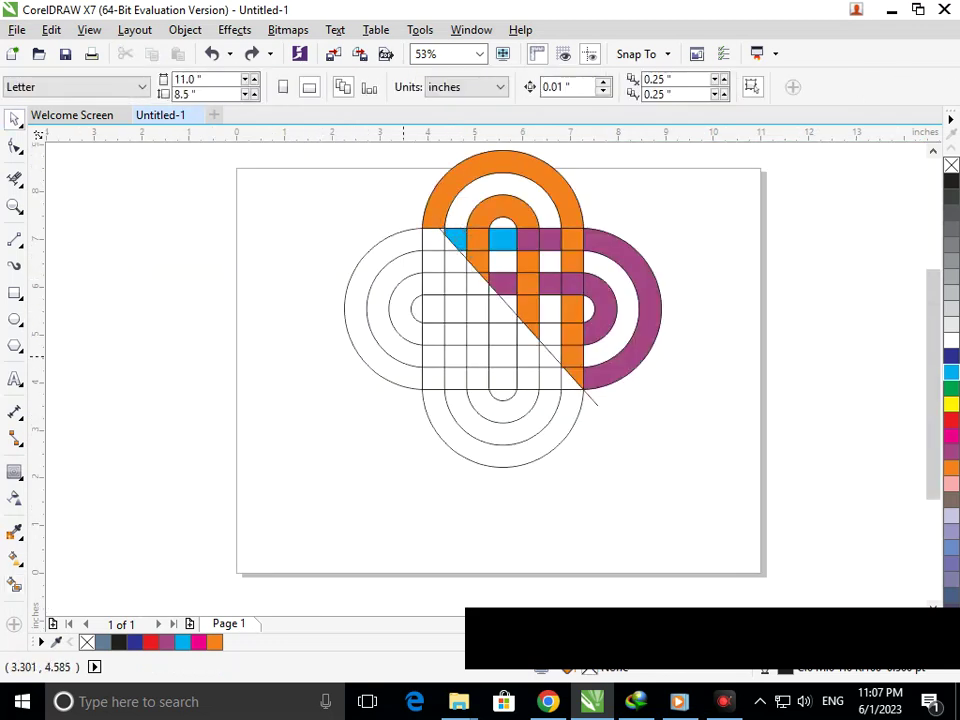
Step: Drag the diagonal's top node further up-left and fill the new corner sliver grey
{"action": "key", "text": "F10"}
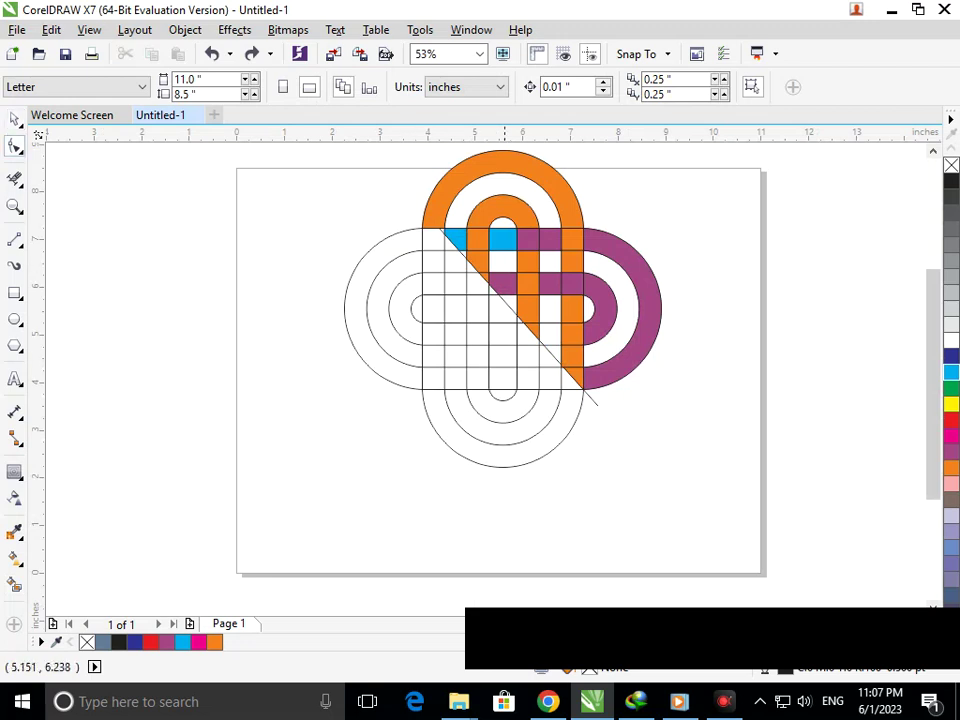
{"action": "left_click", "coordinate": [595, 402]}
{"action": "mouse_move", "coordinate": [439, 228]}
{"action": "left_mouse_down"}
{"action": "mouse_move", "coordinate": [422, 231]}
{"action": "mouse_move", "coordinate": [403, 209]}
{"action": "left_mouse_up"}
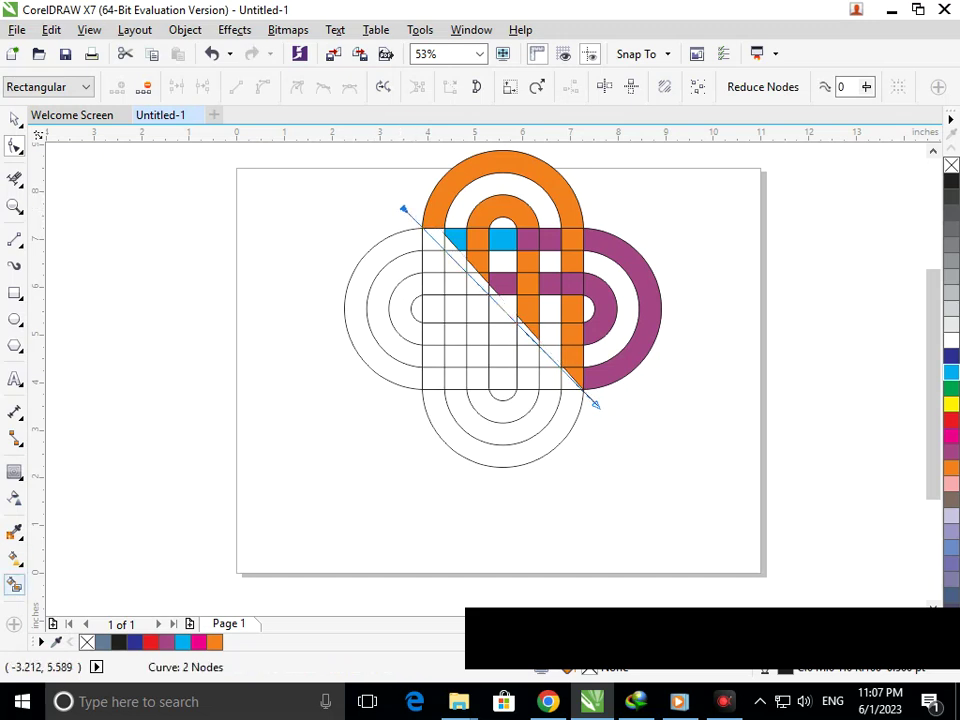
{"action": "left_click", "coordinate": [14, 585]}
{"action": "left_click", "coordinate": [438, 238]}
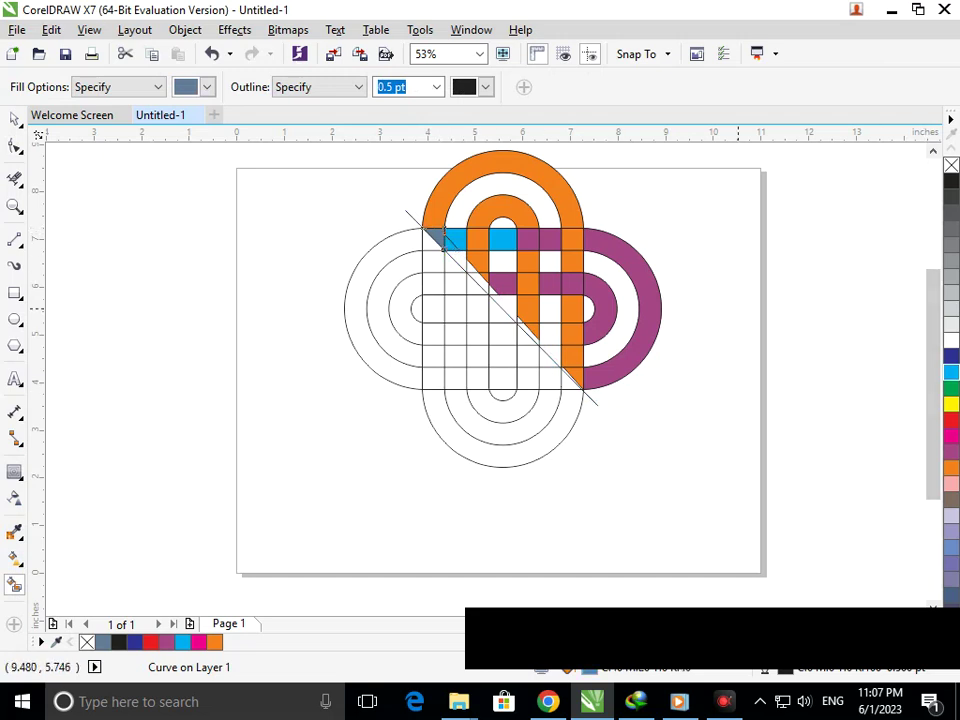
Step: Recolour the corner triangle and top cyan cell purple, and fill a diagonal sliver orange
{"action": "left_click", "coordinate": [951, 372]}
{"action": "left_click", "coordinate": [951, 451]}
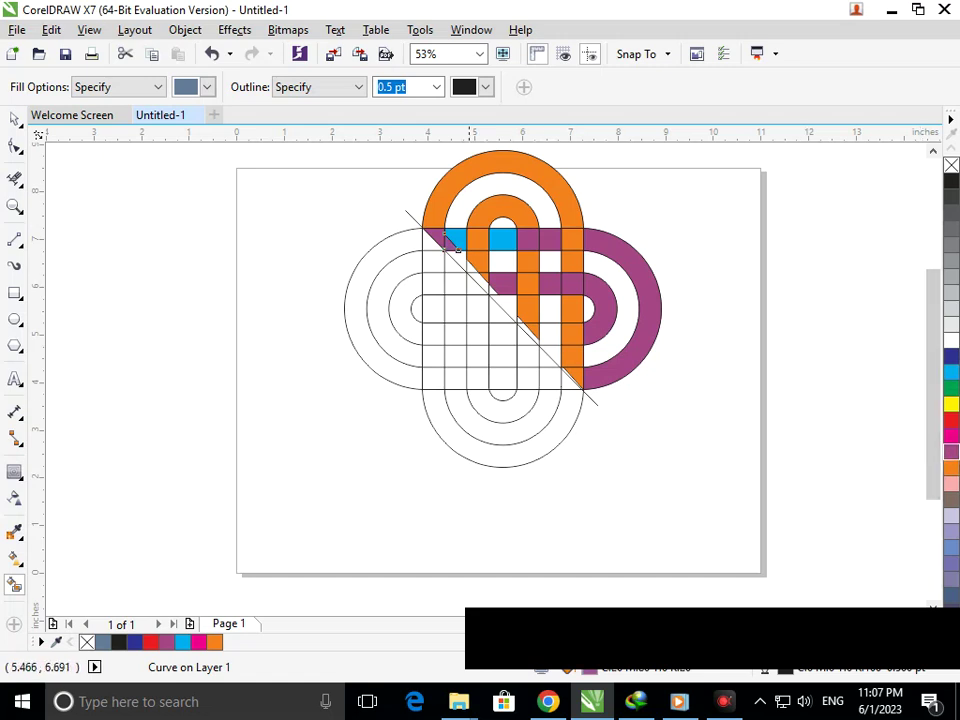
{"action": "key", "text": "ctrl+z"}
{"action": "key", "text": "ctrl+z"}
{"action": "left_click", "coordinate": [503, 240]}
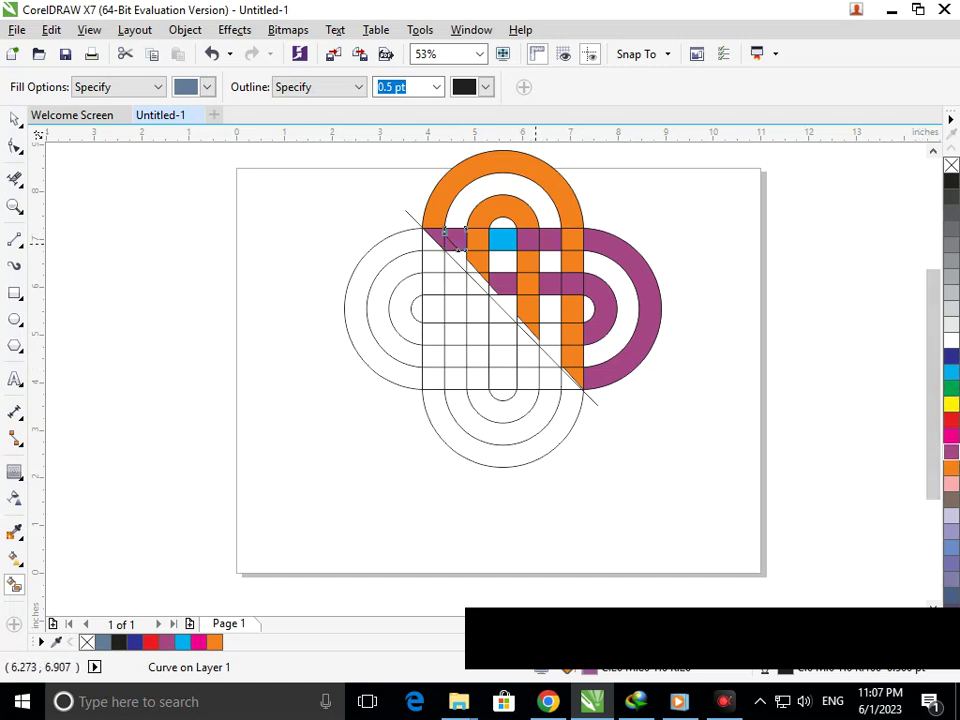
{"action": "key", "text": "ctrl+z"}
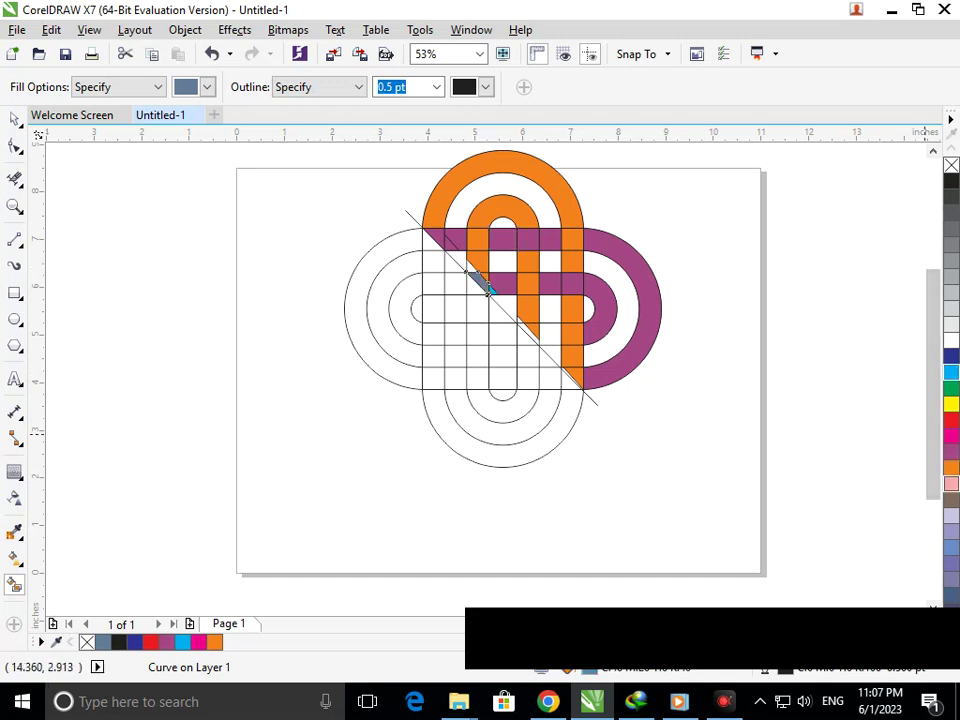
{"action": "left_click", "coordinate": [951, 467]}
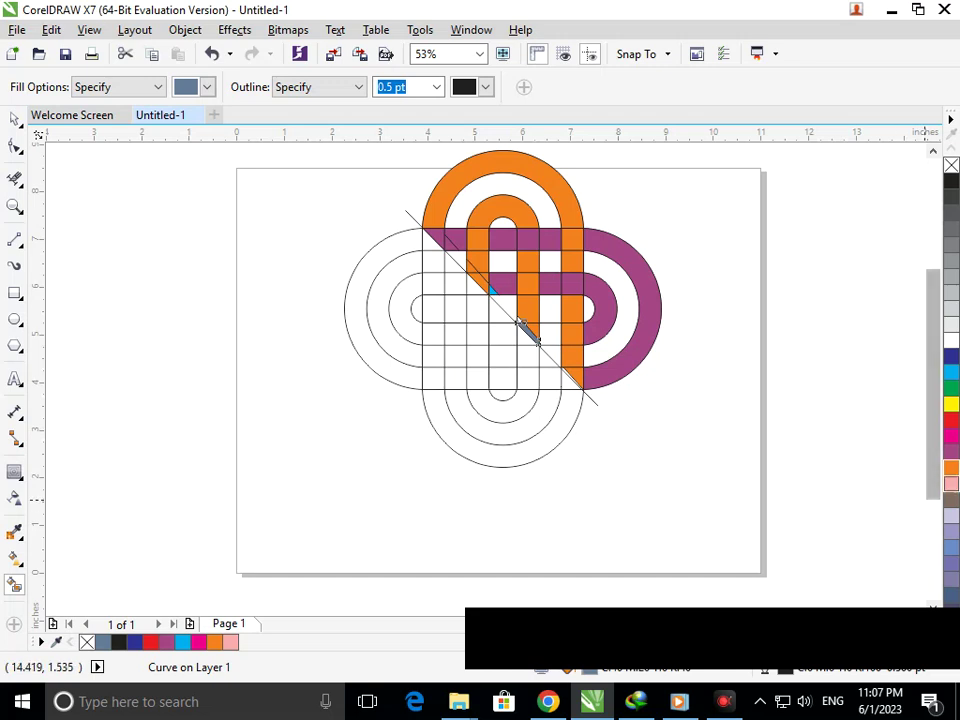
Step: Fill the small triangle and thin sliver along the lower diagonal with orange, then deselect
{"action": "scroll", "coordinate": [520, 322], "scroll_direction": "up", "scroll_amount": 5}
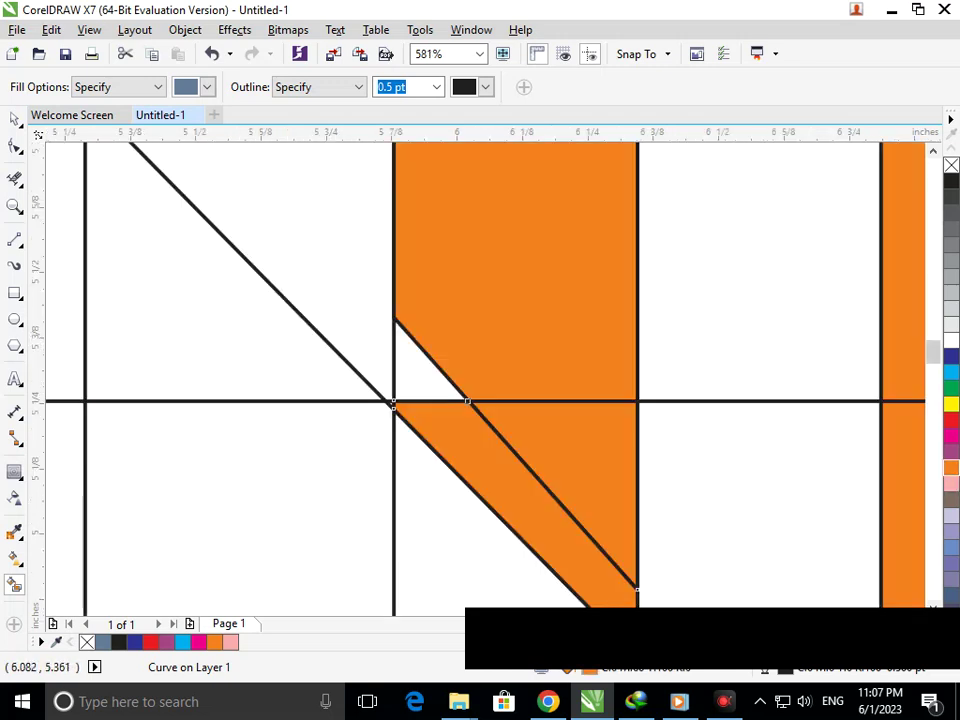
{"action": "left_click", "coordinate": [415, 365]}
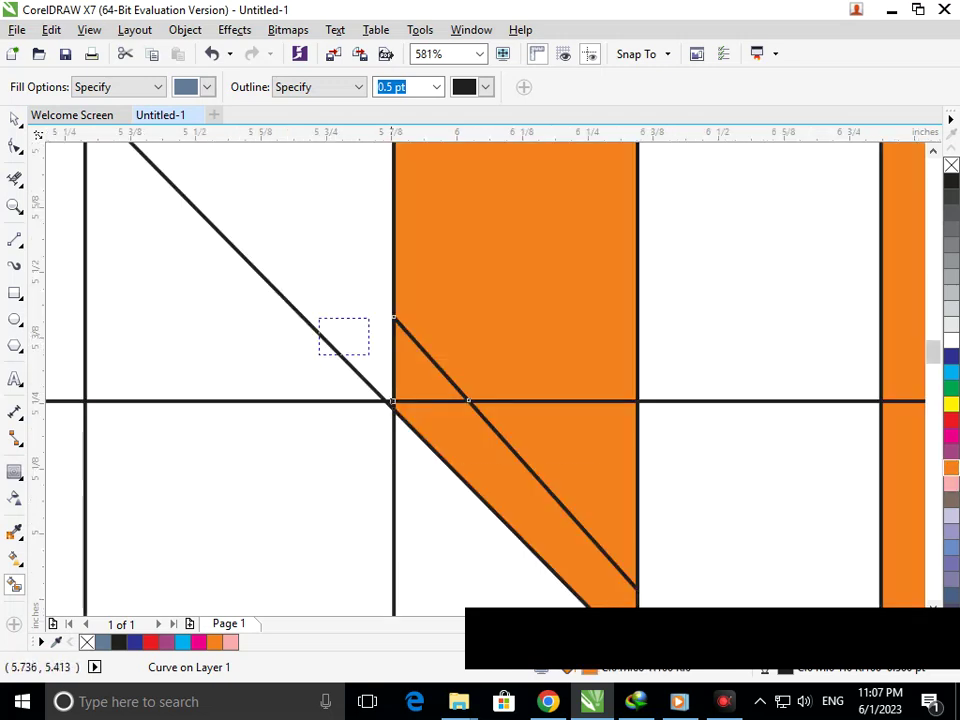
{"action": "scroll", "coordinate": [518, 318], "scroll_direction": "down", "scroll_amount": 5}
{"action": "scroll", "coordinate": [517, 320], "scroll_direction": "up", "scroll_amount": 3}
{"action": "left_click", "coordinate": [440, 320]}
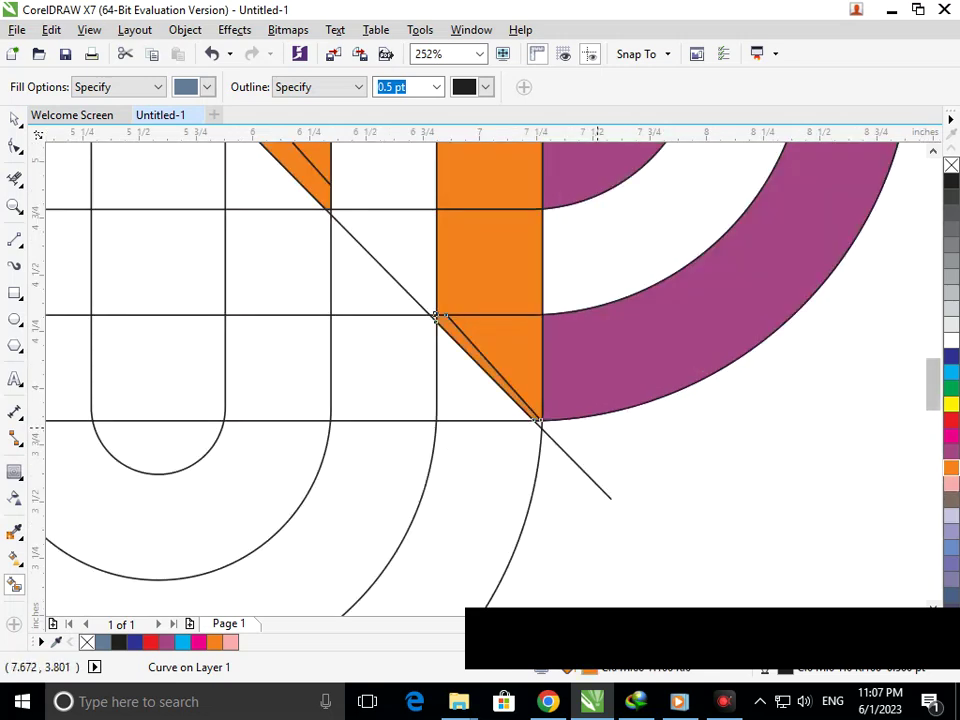
{"action": "scroll", "coordinate": [445, 315], "scroll_direction": "down", "scroll_amount": 3}
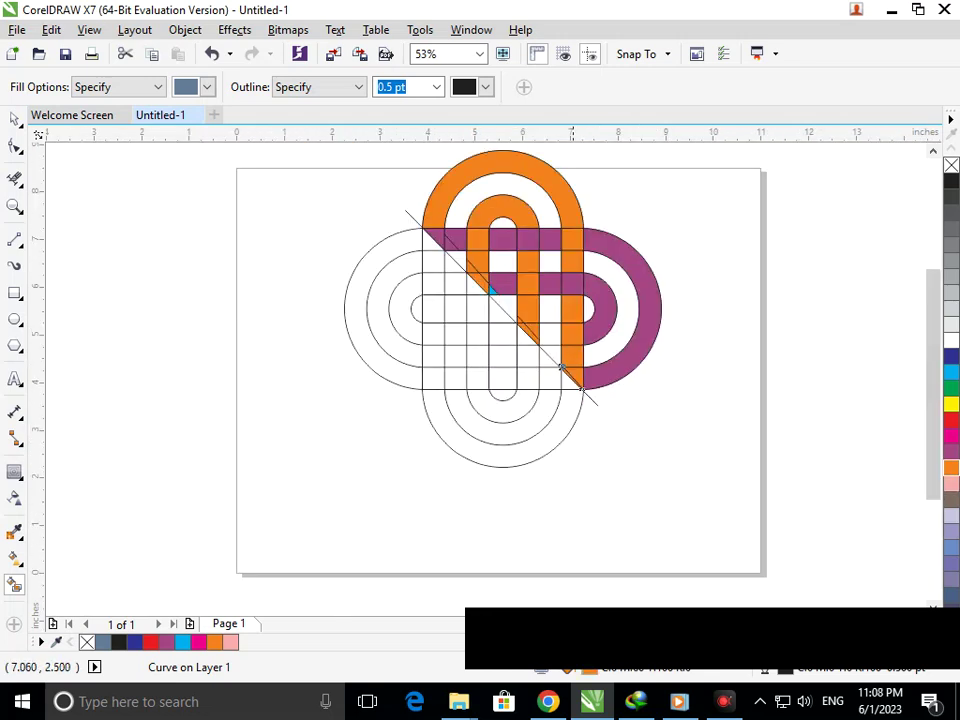
{"action": "left_click", "coordinate": [15, 118]}
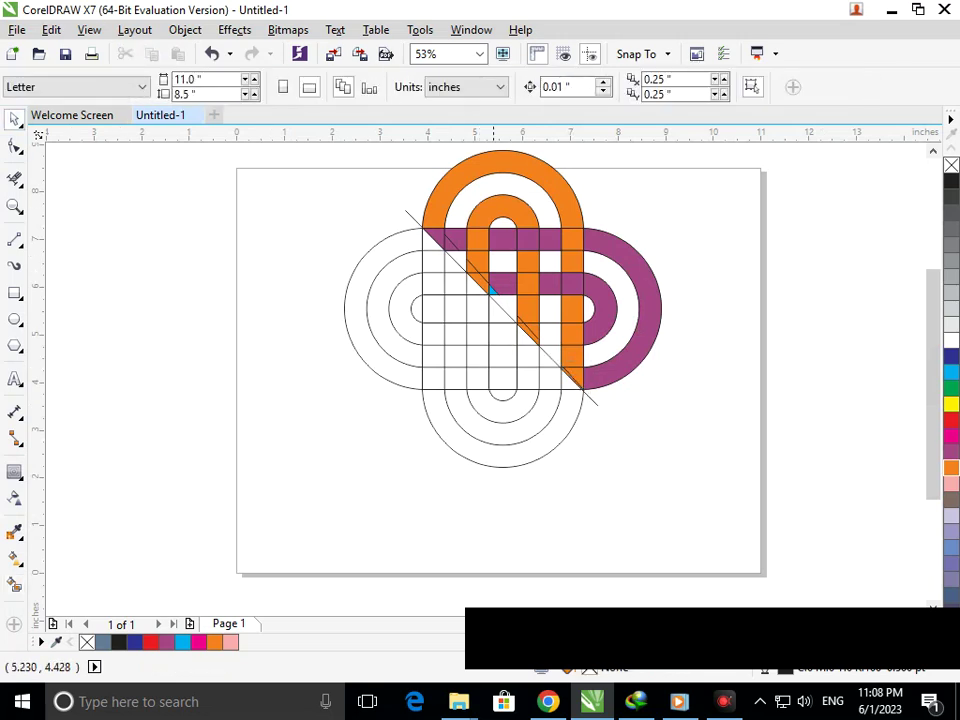
Step: Smart Fill the small cyan triangle near the diagonal with the default colour
{"action": "scroll", "coordinate": [493, 290], "scroll_direction": "up", "scroll_amount": 3}
{"action": "left_click", "coordinate": [15, 585]}
{"action": "left_click", "coordinate": [496, 377]}
{"action": "scroll", "coordinate": [490, 285], "scroll_direction": "down", "scroll_amount": 2}
{"action": "scroll", "coordinate": [490, 285], "scroll_direction": "down", "scroll_amount": 4}
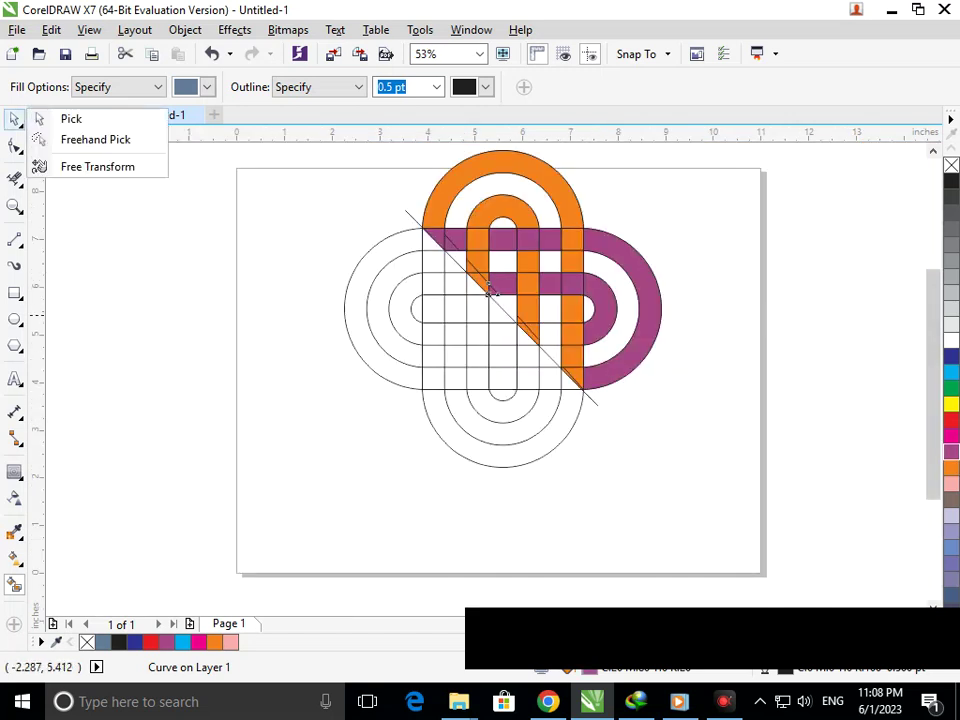
Step: Delete the horizontal and vertical construction ring groups, then select the diagonal line
{"action": "left_click", "coordinate": [15, 118]}
{"action": "left_click", "coordinate": [379, 305]}
{"action": "left_click", "coordinate": [343, 307]}
{"action": "left_click_drag", "start_coordinate": [341, 307], "coordinate": [240, 314]}
{"action": "key", "text": "Delete"}
{"action": "left_click", "coordinate": [427, 415]}
{"action": "left_click_drag", "start_coordinate": [427, 415], "coordinate": [376, 501]}
{"action": "key", "text": "Delete"}
{"action": "left_click", "coordinate": [596, 403]}
Step: Delete the diagonal line, then combine the knot pieces with Ctrl+L and undo it
{"action": "left_click_drag", "start_coordinate": [596, 403], "coordinate": [457, 438]}
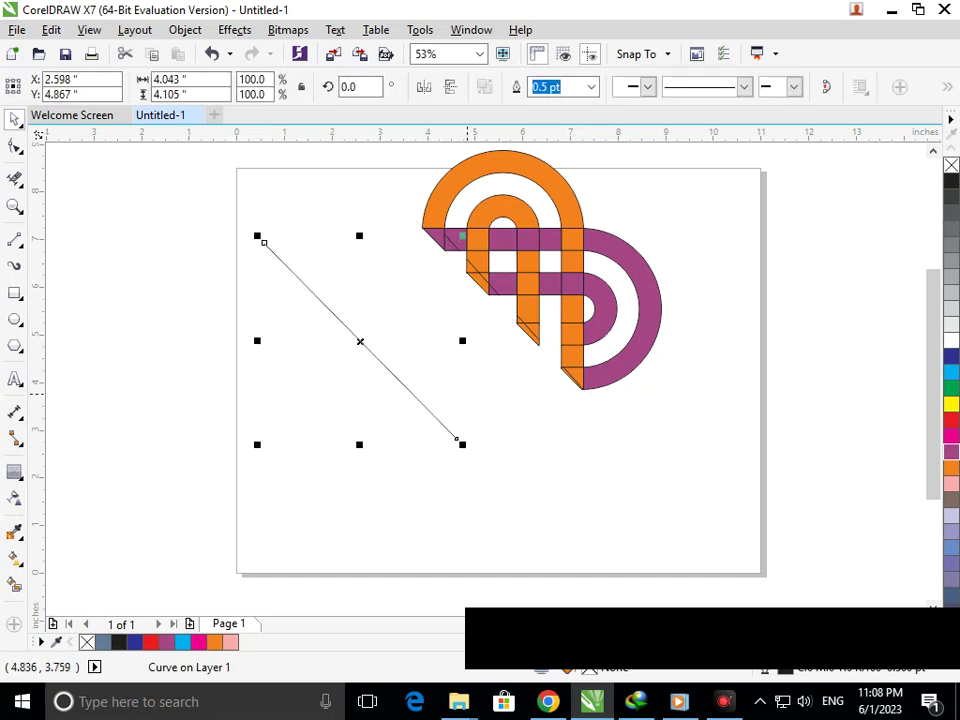
{"action": "key", "text": "Delete"}
{"action": "scroll", "coordinate": [289, 163], "scroll_direction": "up", "scroll_amount": 1}
{"action": "left_click_drag", "start_coordinate": [716, 510], "coordinate": [276, 178]}
{"action": "key", "text": "ctrl+l"}
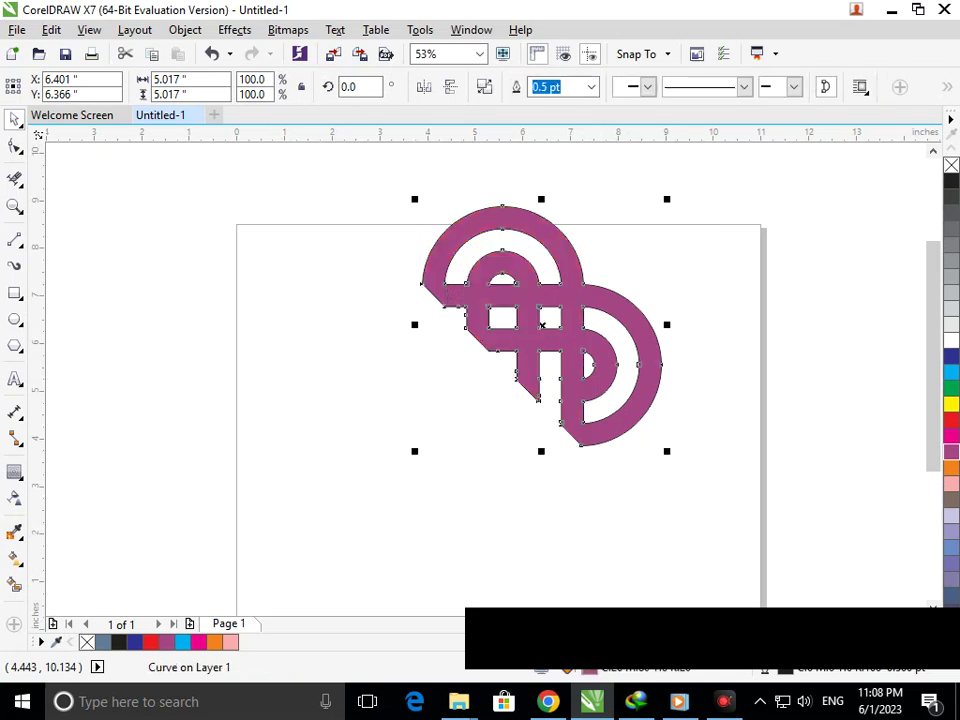
{"action": "key", "text": "F10"}
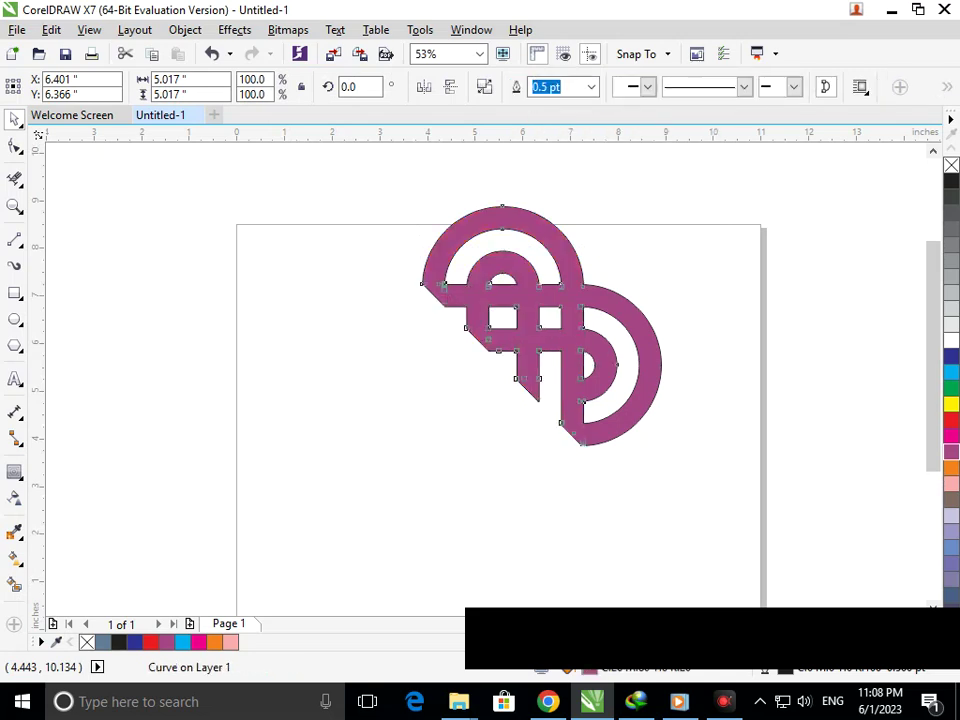
Step: Restore the diagonal line and both construction ring groups over the knot's cut edge
{"action": "key", "text": "ctrl+z"}
{"action": "key", "text": "ctrl+z"}
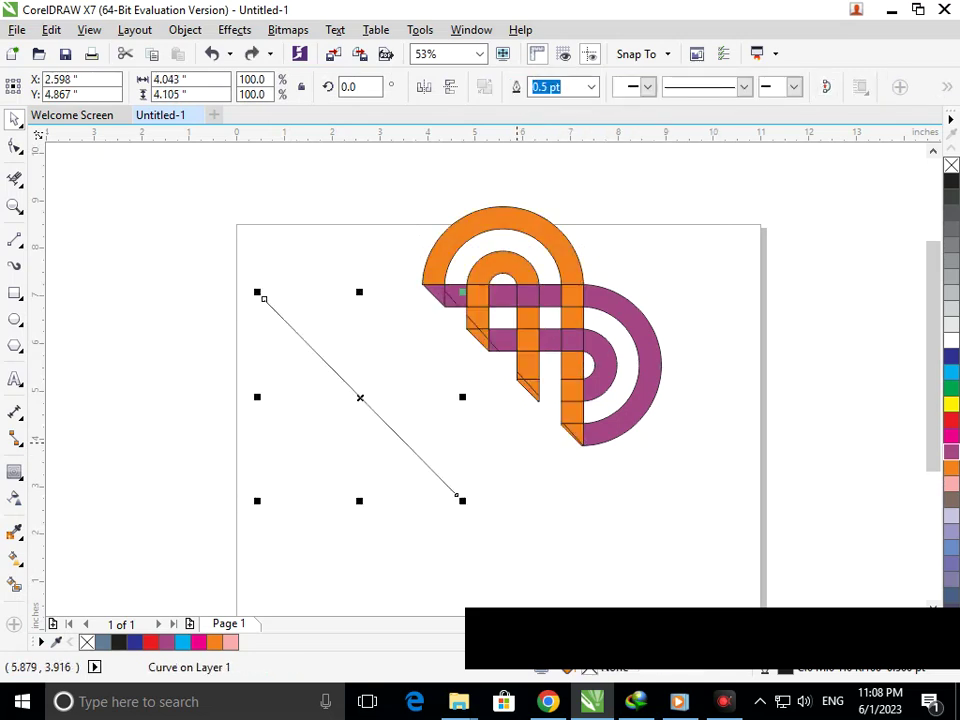
{"action": "left_click_drag", "start_coordinate": [263, 298], "coordinate": [404, 265]}
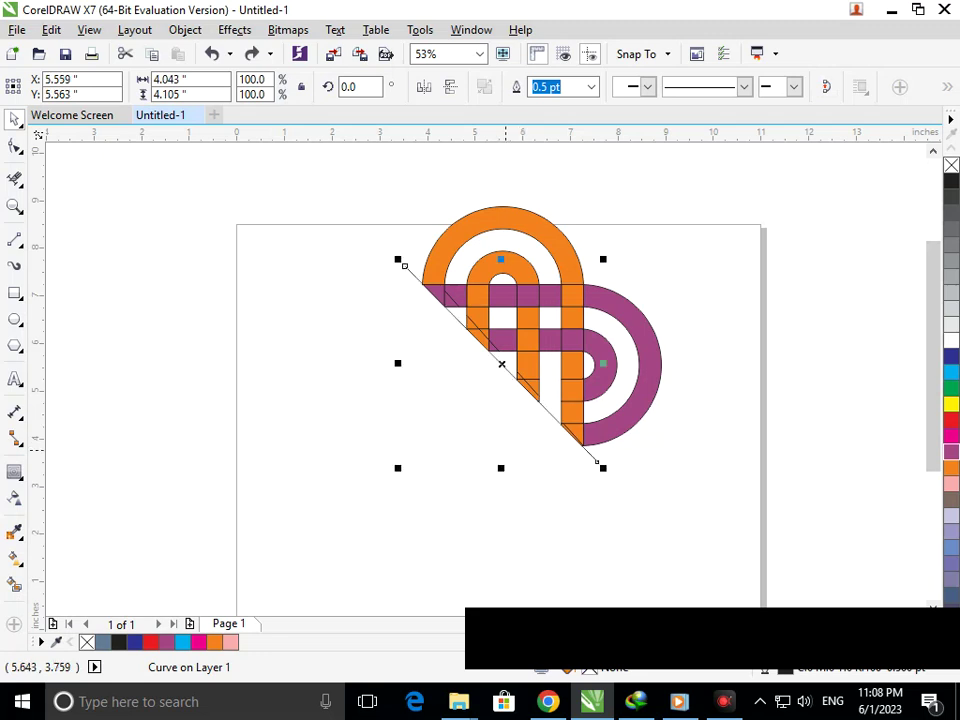
{"action": "key", "text": "ctrl+v"}
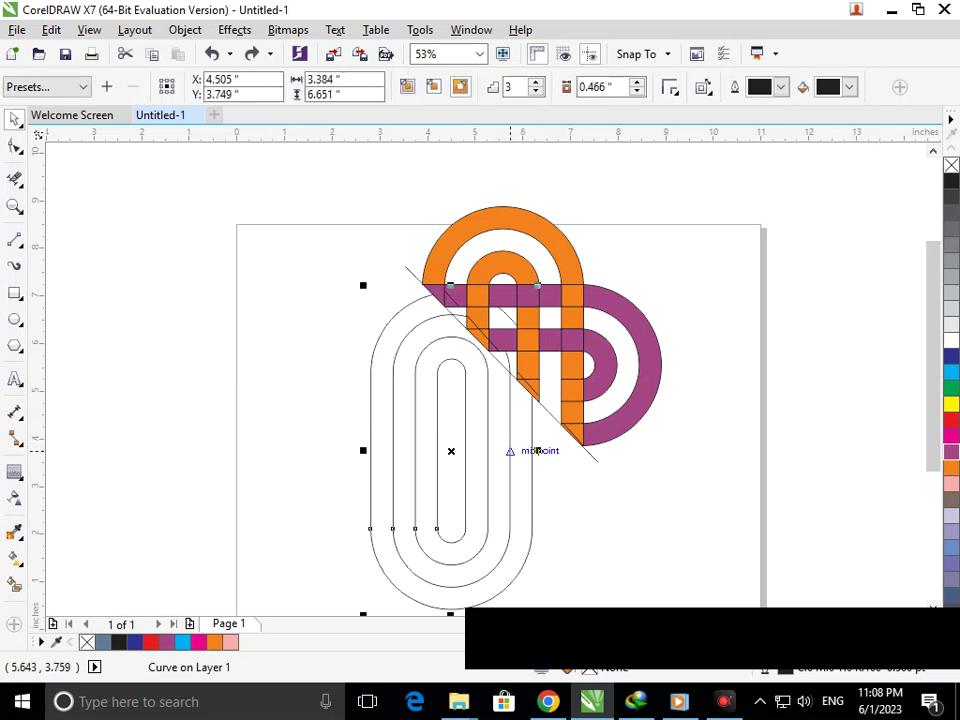
{"action": "left_click_drag", "start_coordinate": [452, 540], "coordinate": [502, 456]}
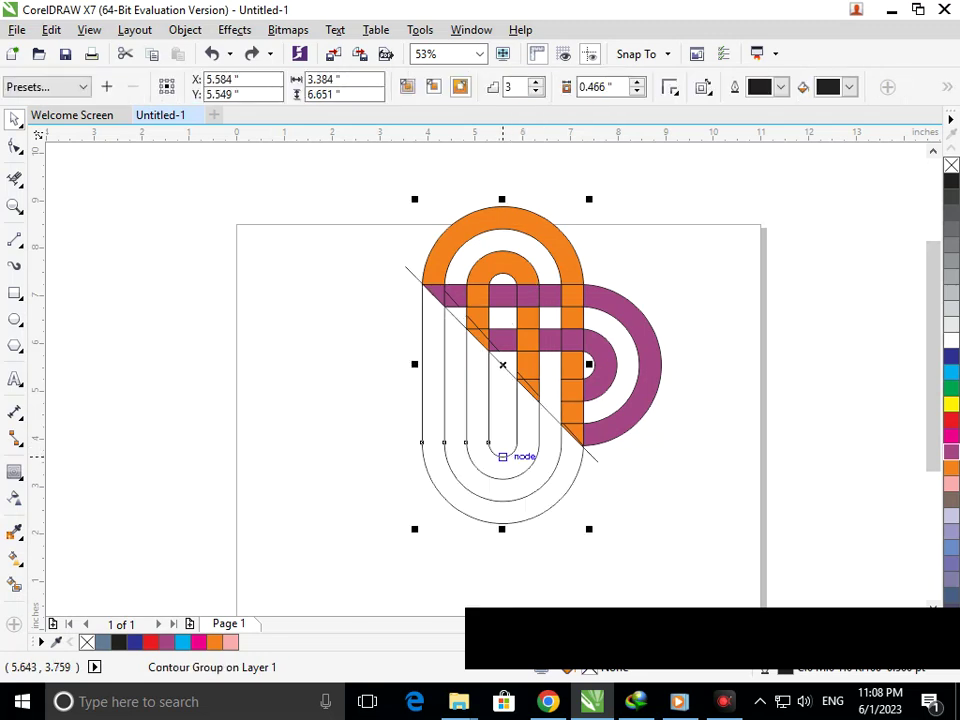
{"action": "key", "text": "ctrl+z"}
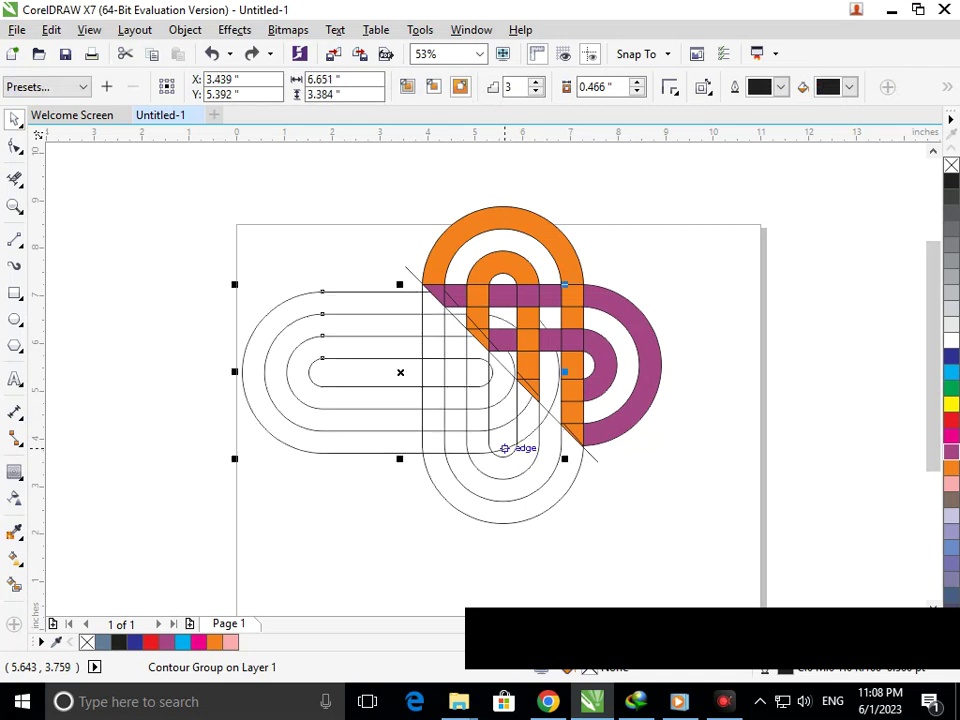
Step: Switch to the Rectangle tool with F6
{"action": "key", "text": "F6"}
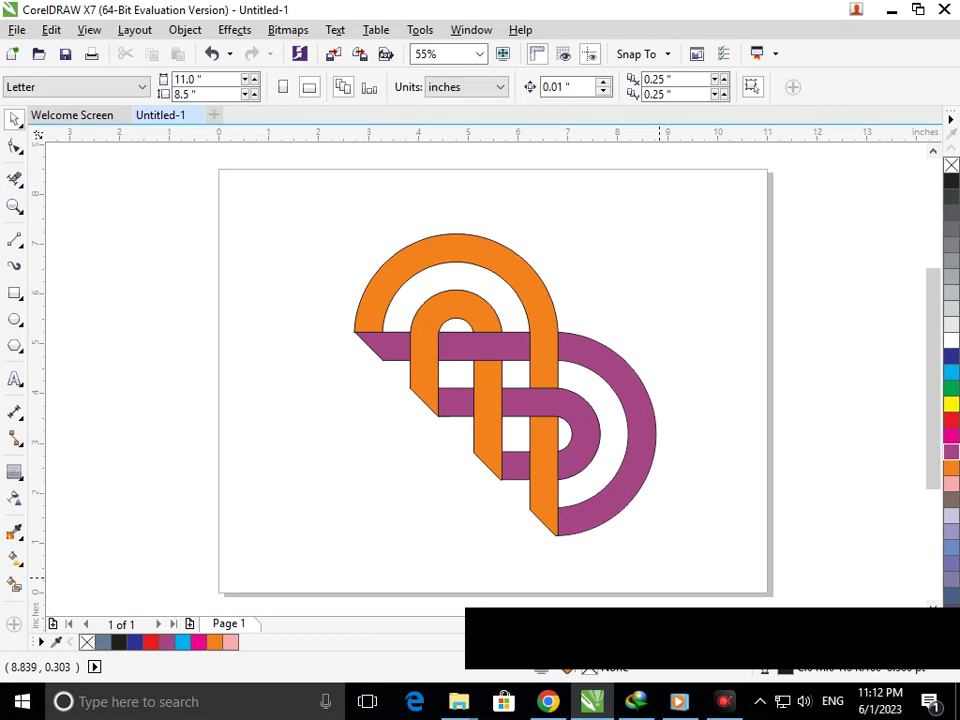
Step: Marquee-select all 47 knot pieces, group them with Ctrl+G, and deselect
{"action": "left_click_drag", "start_coordinate": [663, 578], "coordinate": [254, 253]}
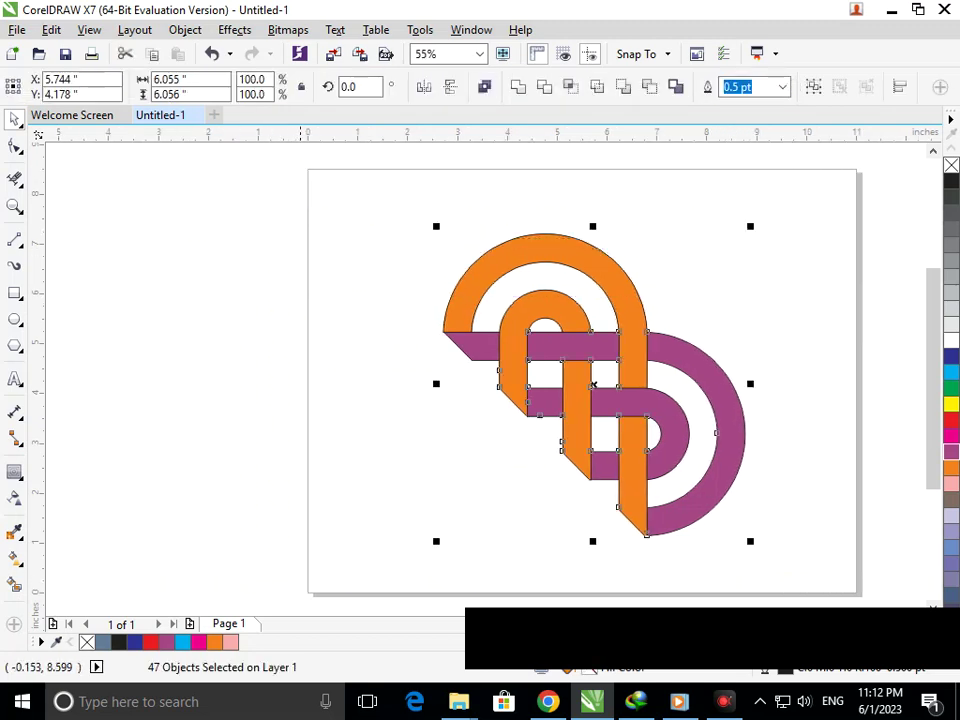
{"action": "key", "text": "ctrl+g"}
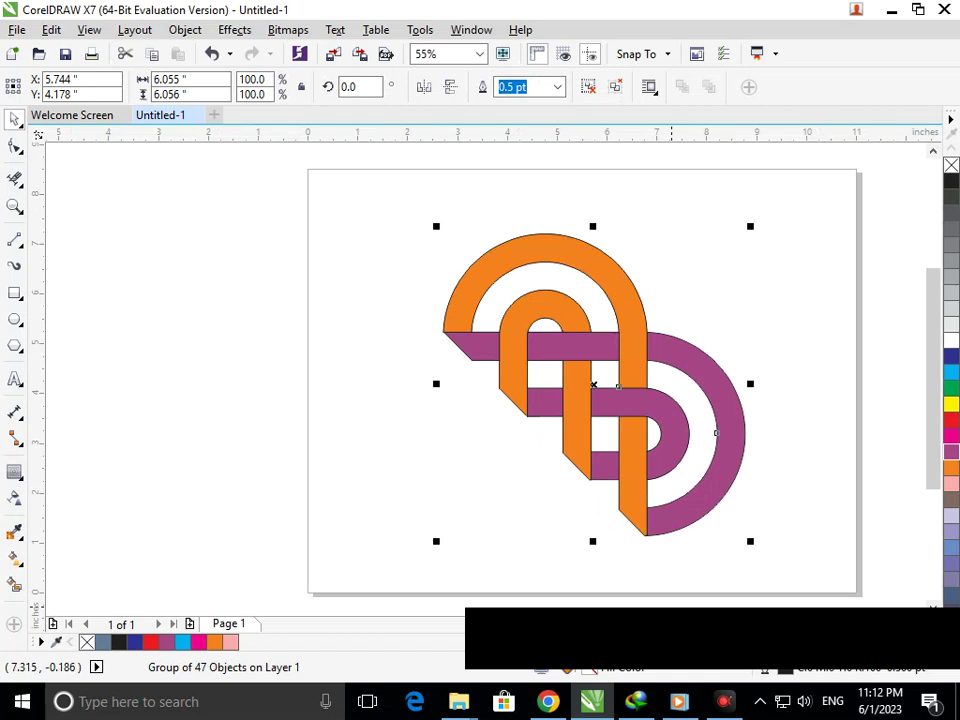
{"action": "key", "text": "Escape"}
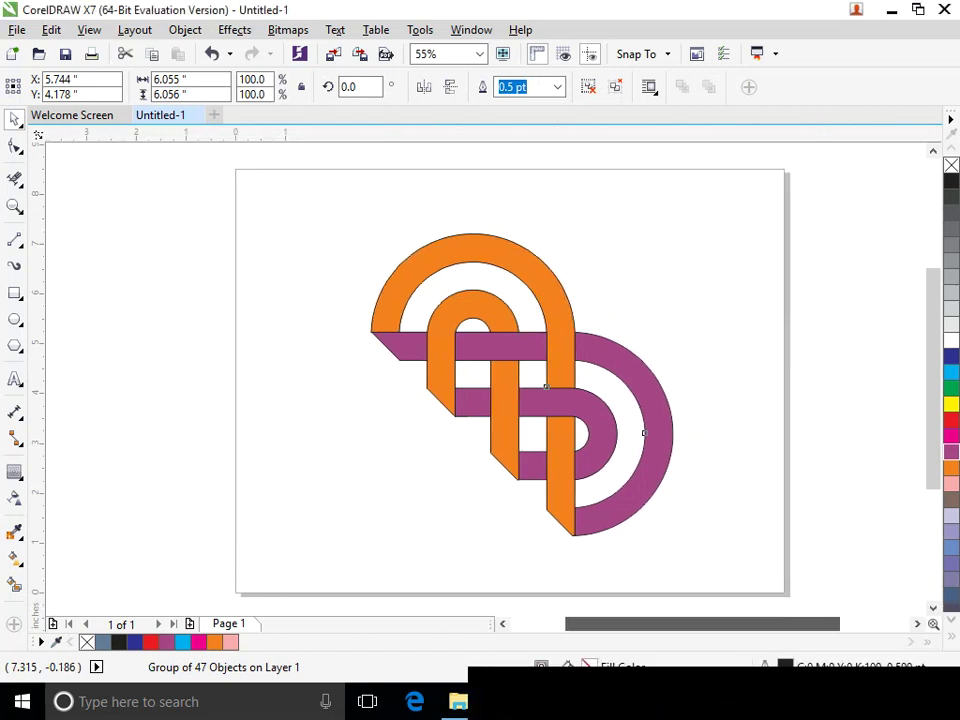
{"action": "scroll", "coordinate": [480, 380], "scroll_direction": "right", "scroll_amount": 3}
{"action": "left_click", "coordinate": [778, 599]}
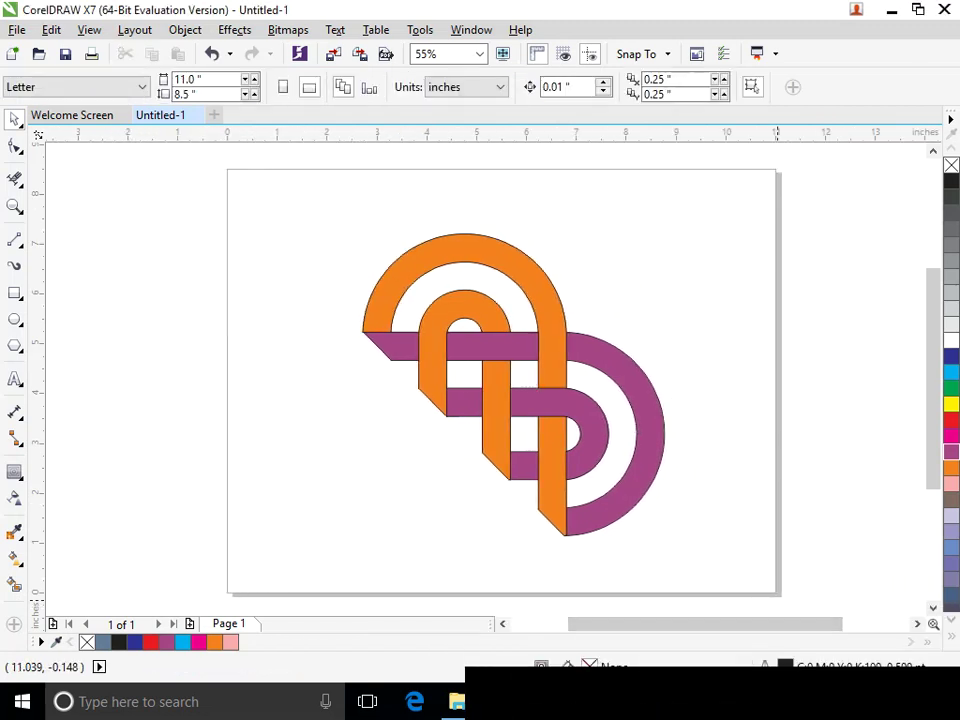